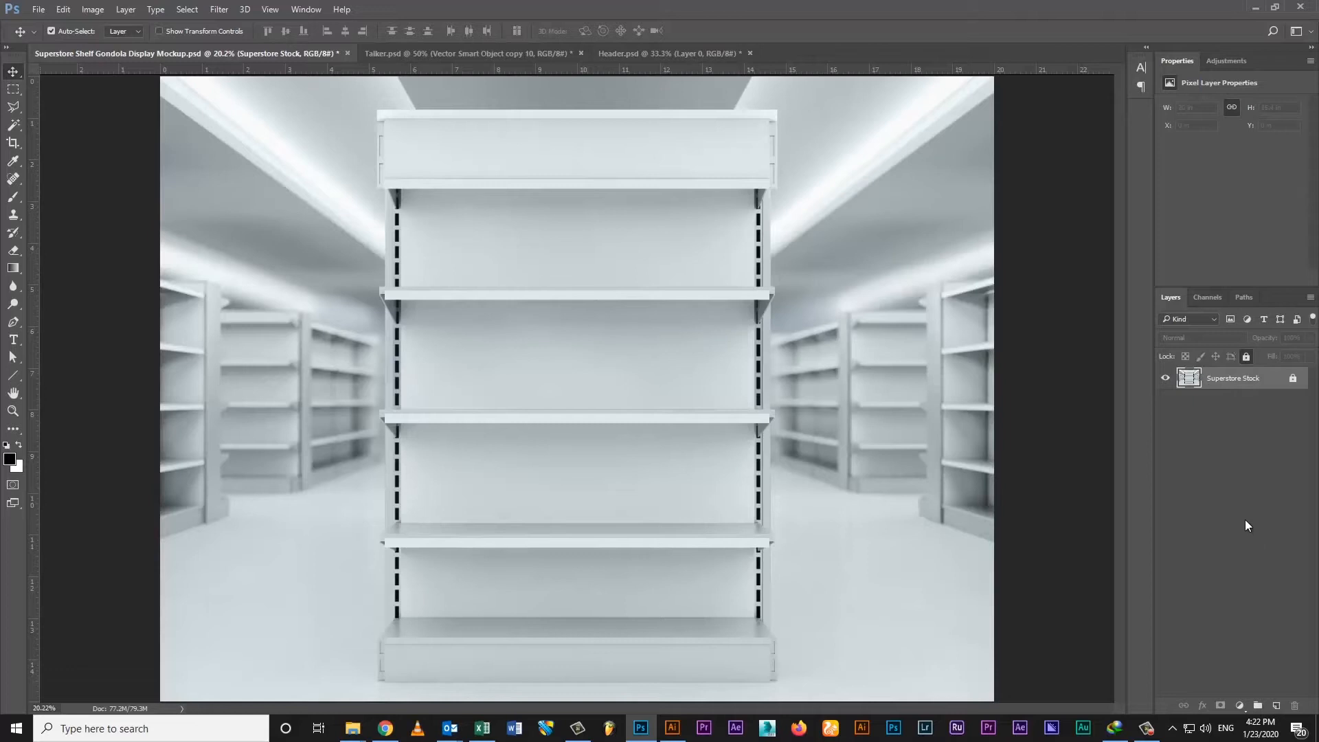
Step: Create a new layer above Superstore Stock and name it Header
left_click(1284, 708)
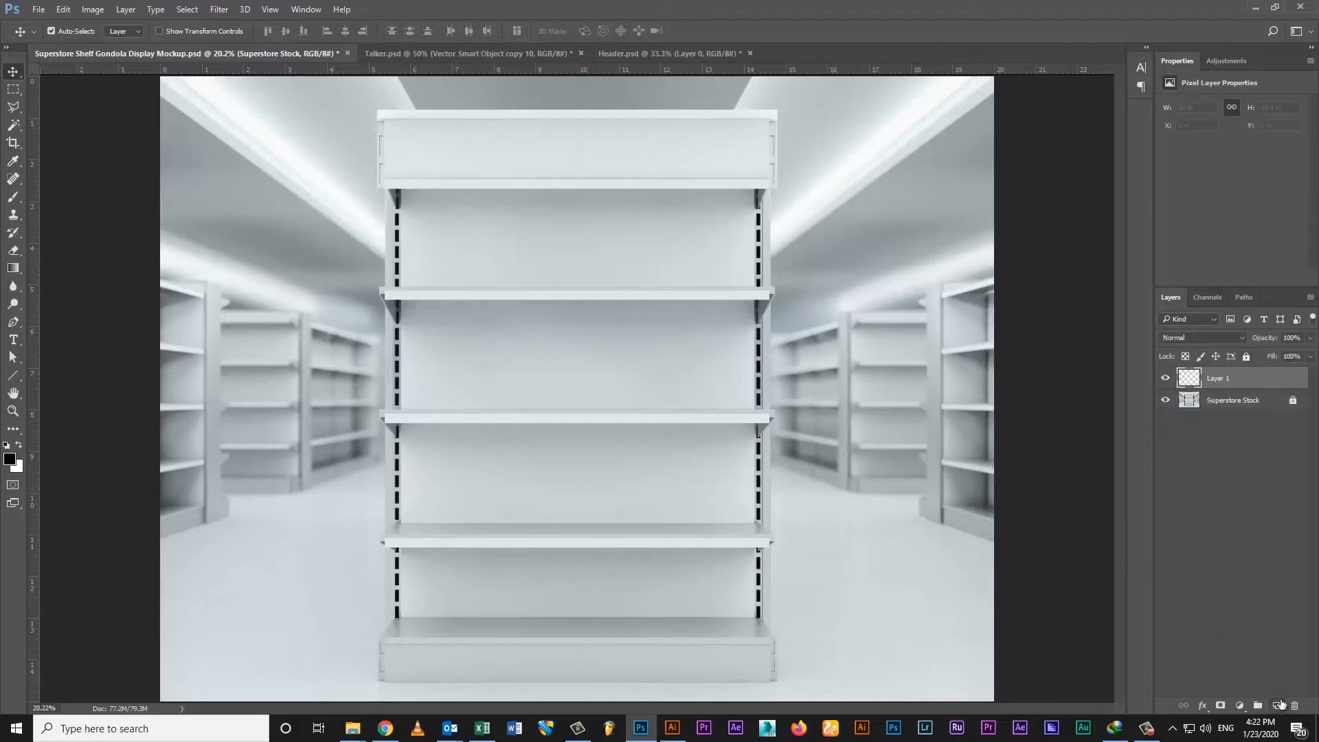
double_click(1217, 379)
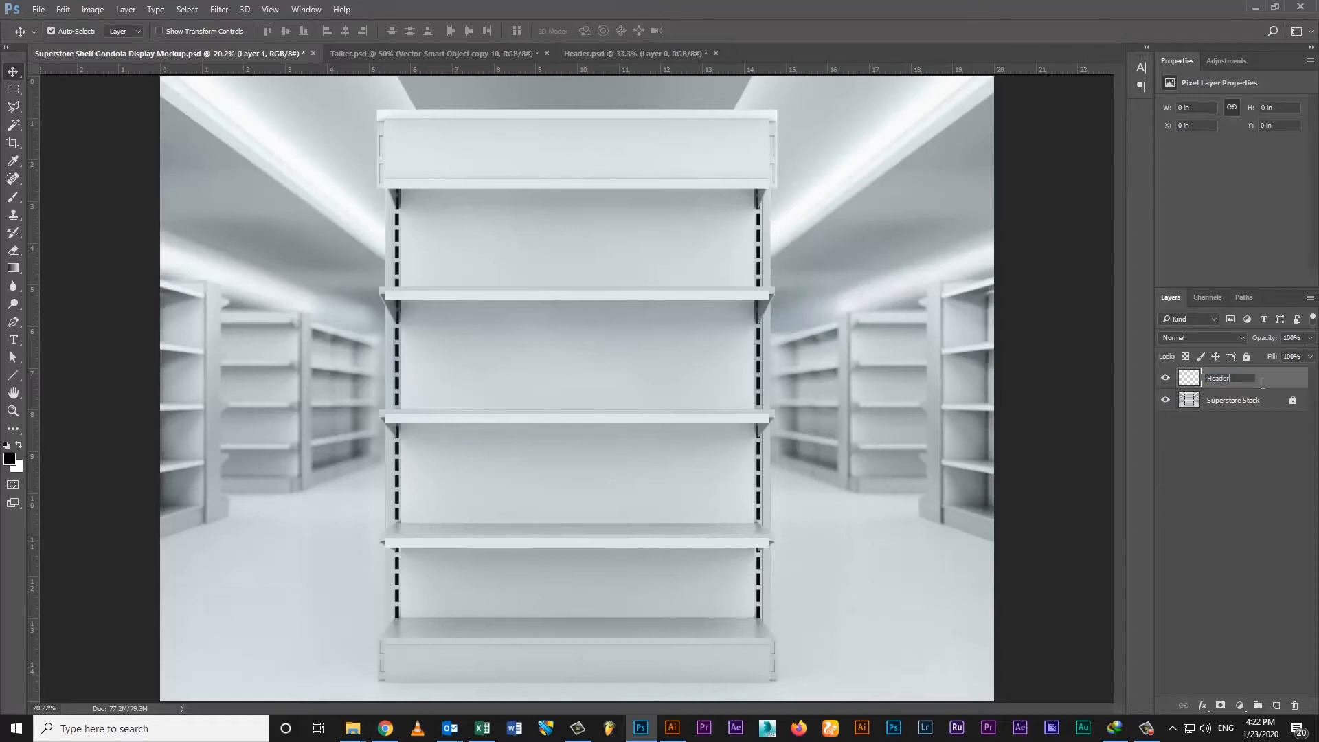
key("Return")
Step: Select a rectangle about 9.3 by 1.7 in over the gondola's header panel, fill it with the black foreground color and deselect
left_click(11, 92)
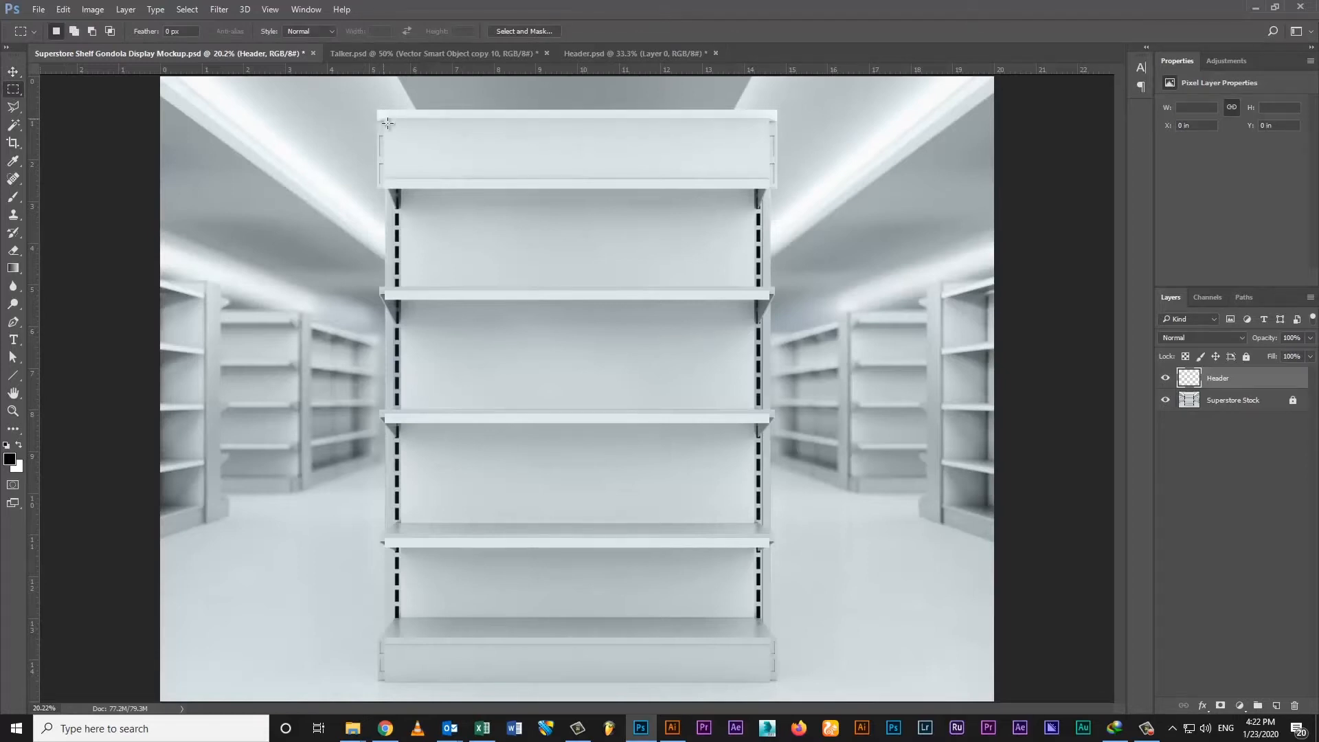
left_click_drag(384, 119, 769, 188)
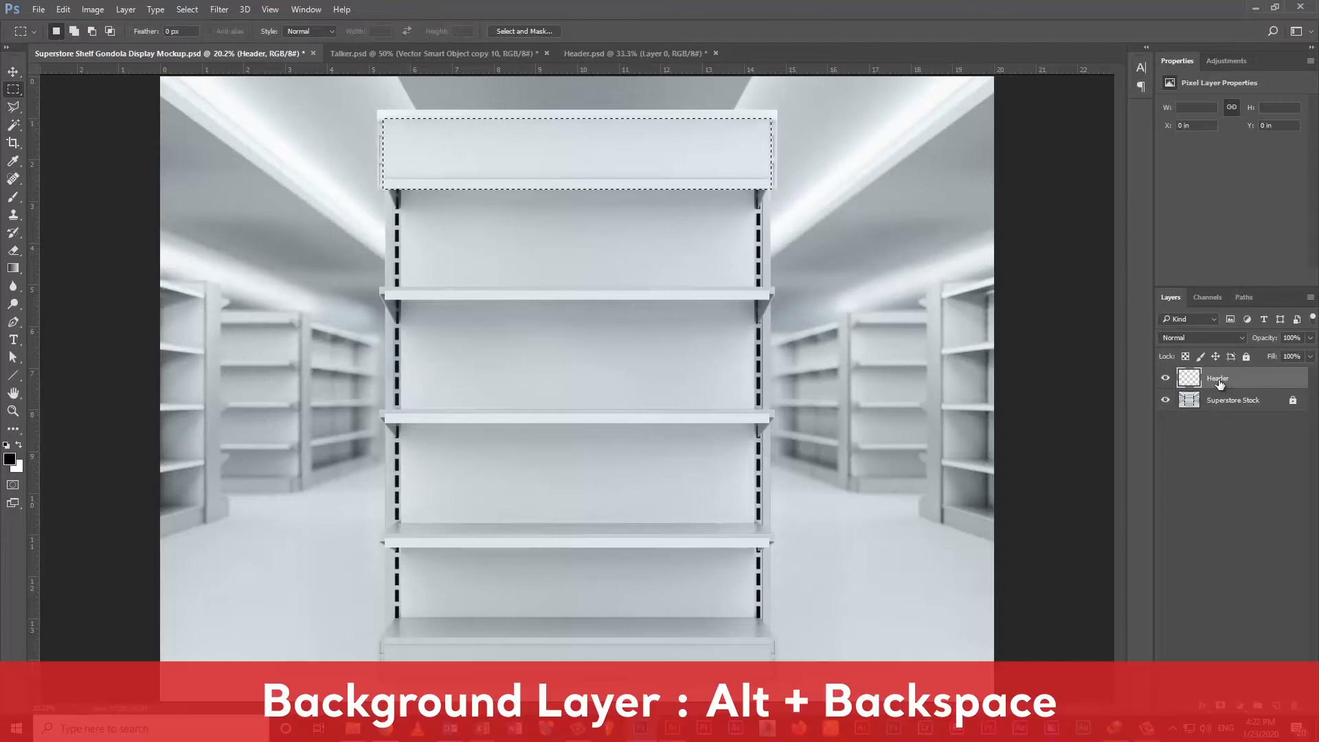
key("alt+BackSpace")
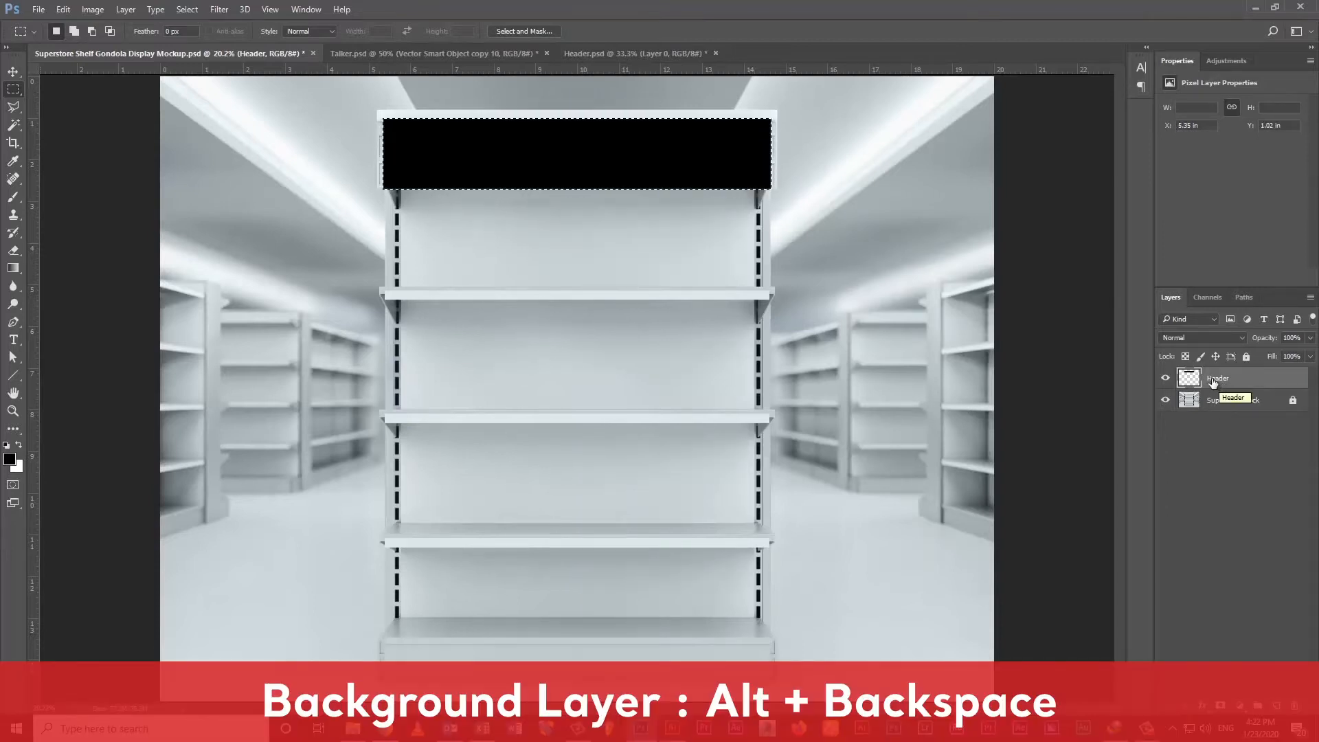
key("ctrl+d")
Step: Convert the Header layer to a smart object
right_click(1222, 380)
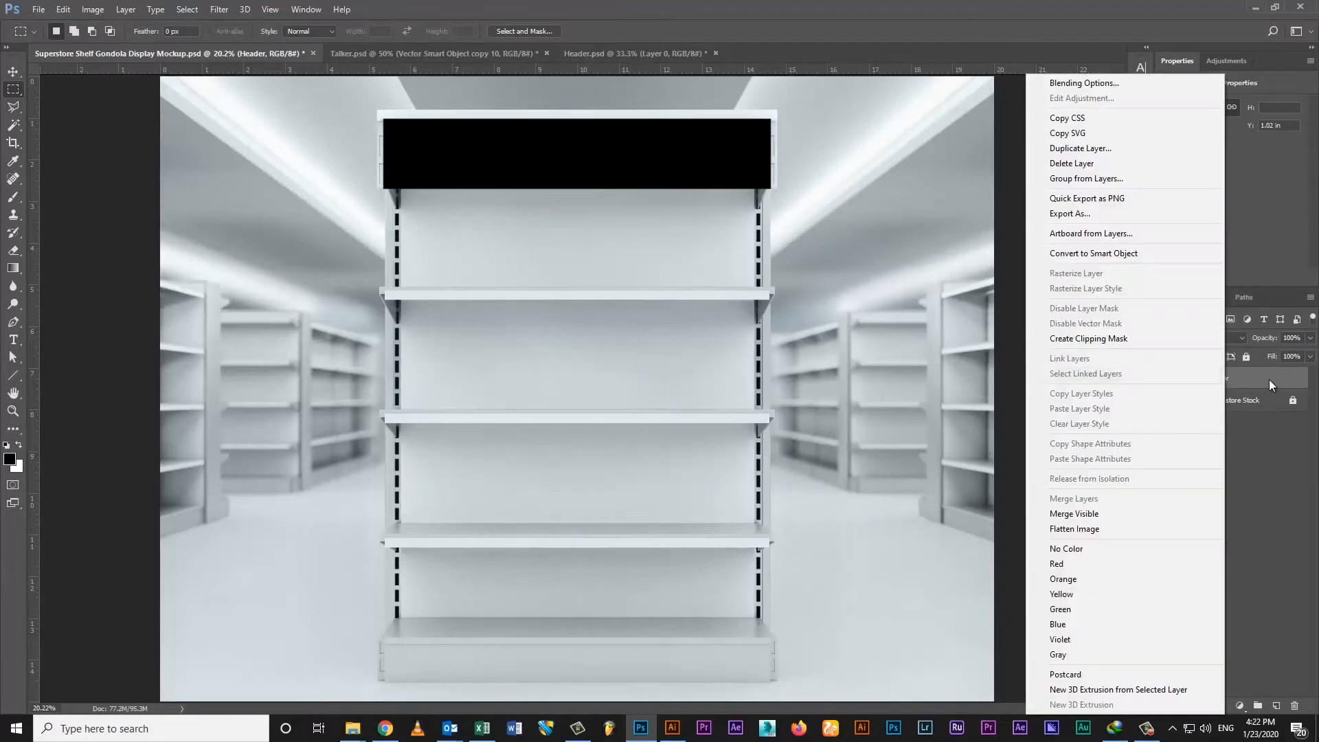
left_click(1268, 381)
right_click(1241, 382)
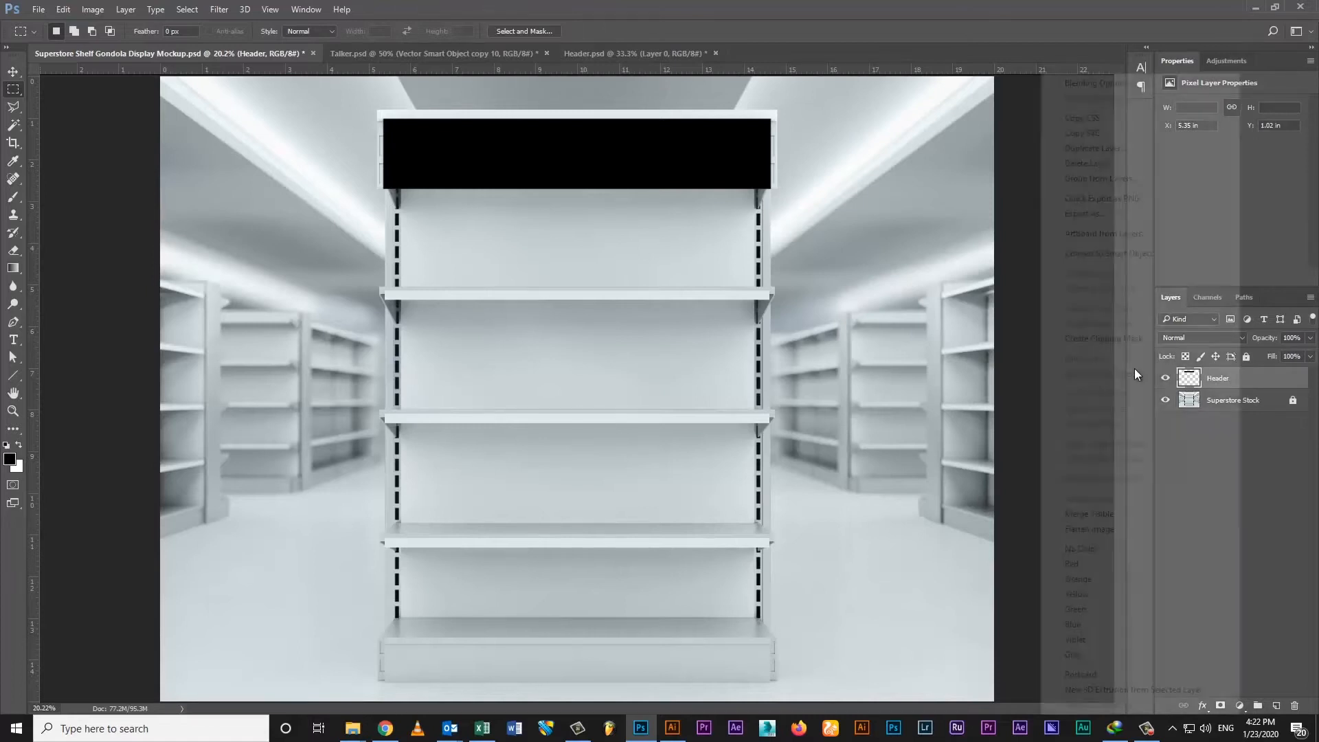
left_click(1099, 256)
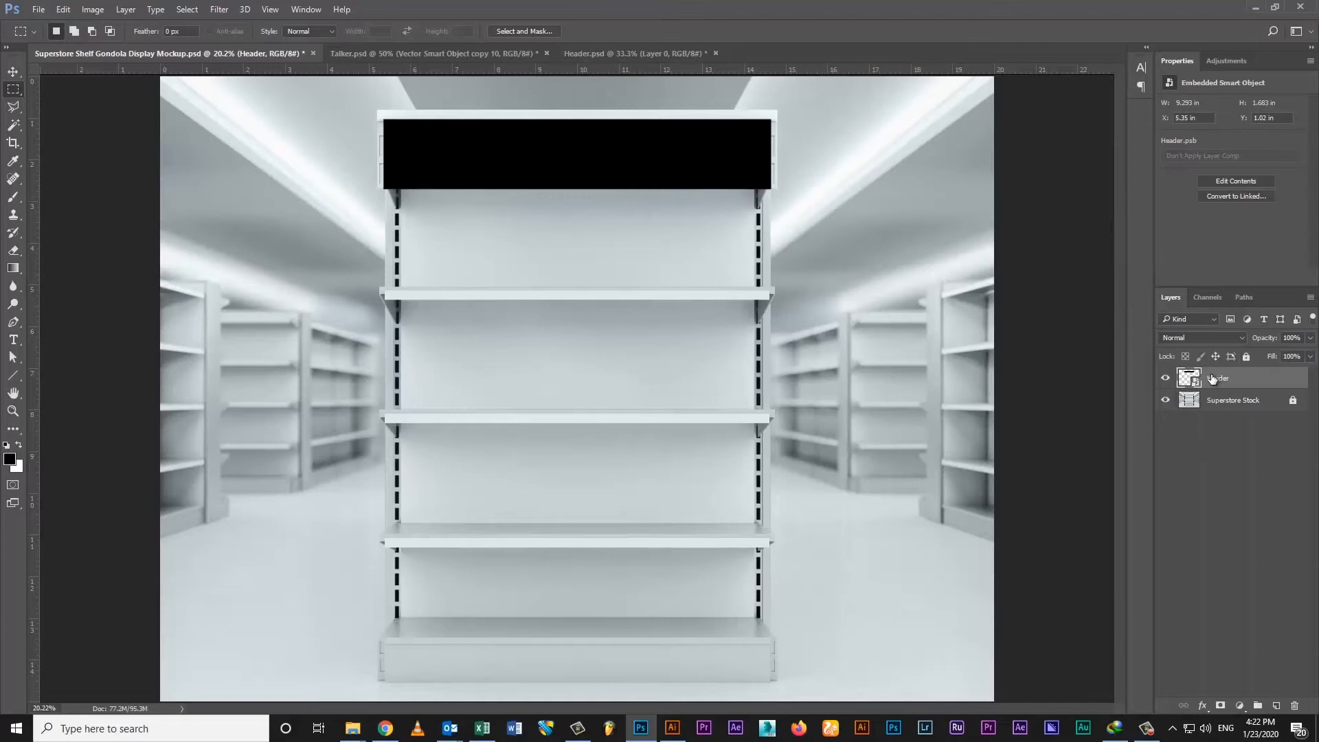
Step: Open the contents of the Header smart object for a look and return to the shelf mockup document
key("v")
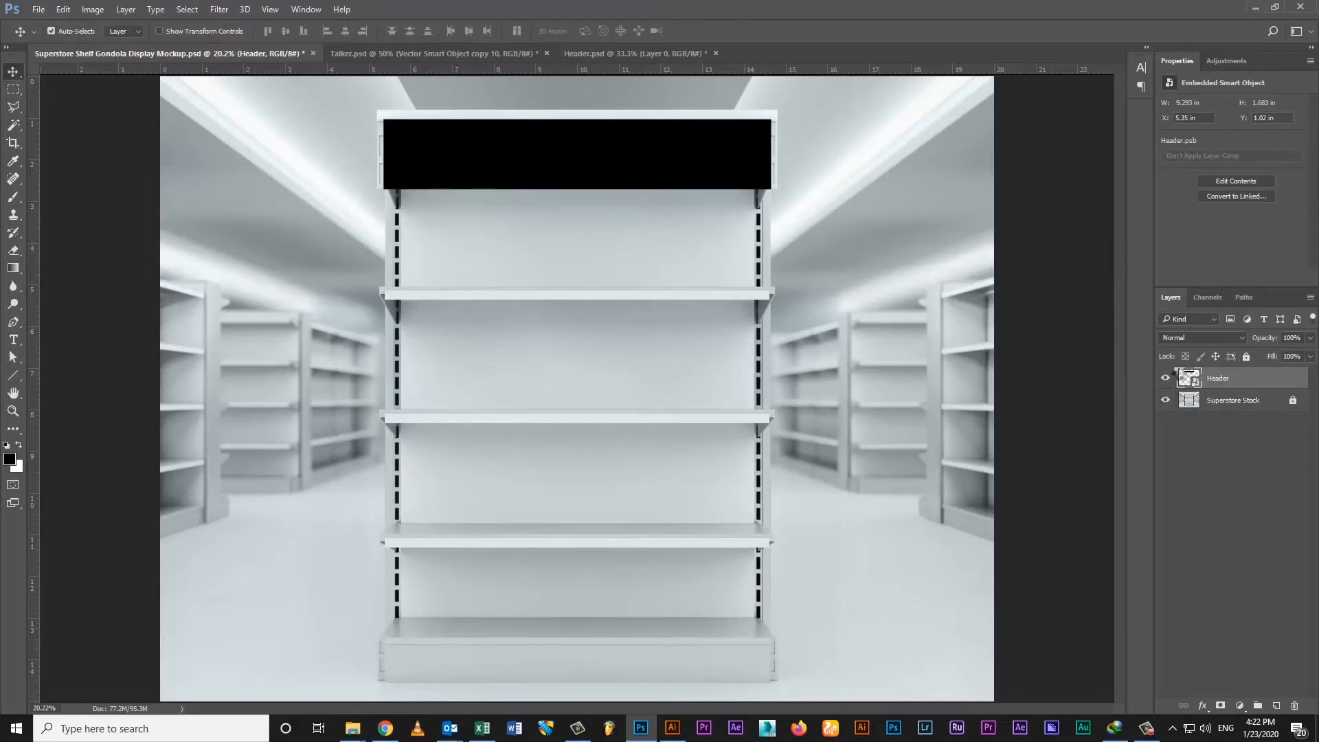
double_click(1188, 377)
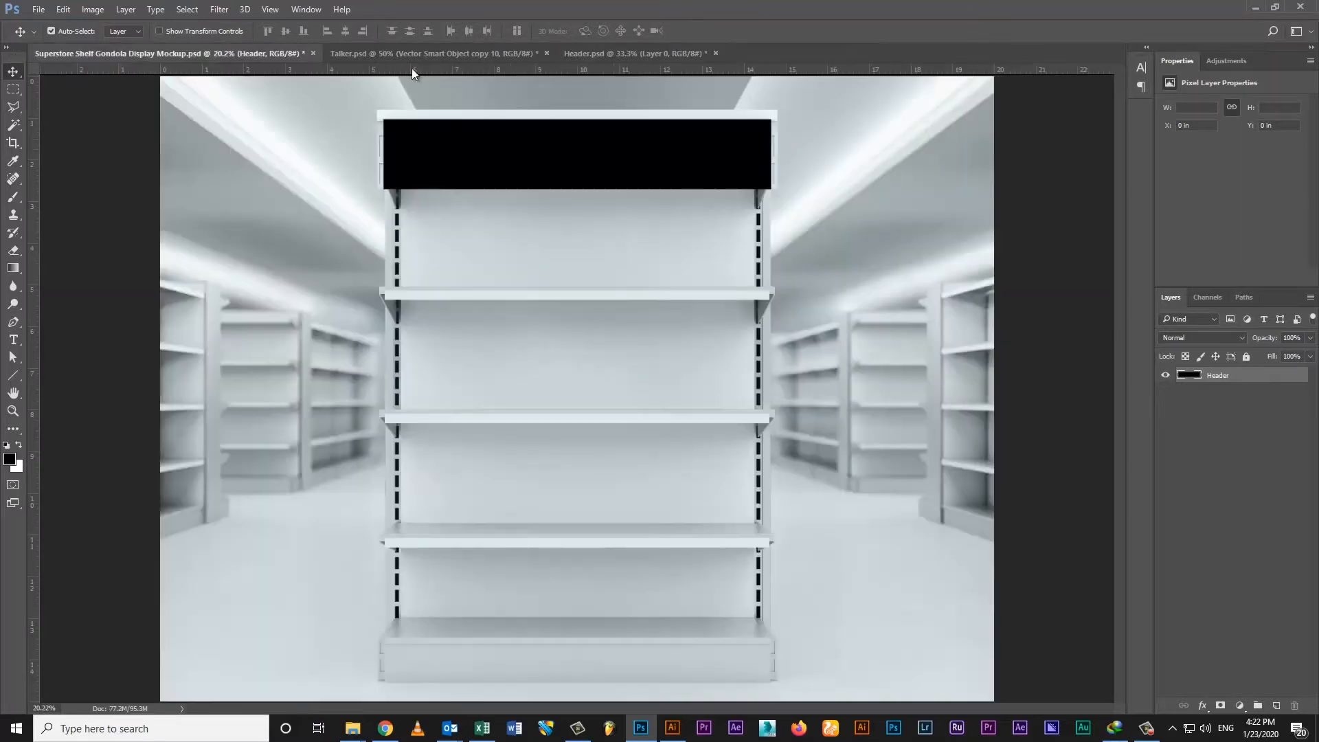
left_click(872, 53)
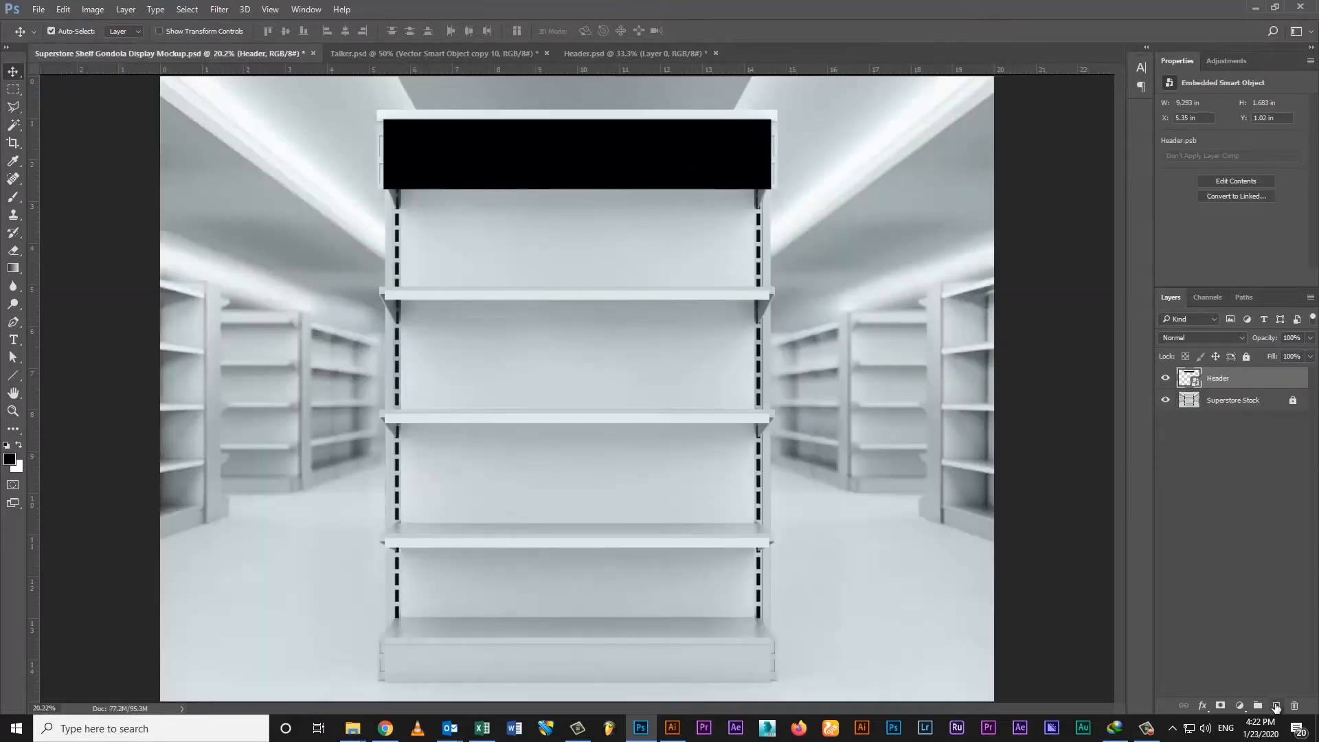
Step: Create a new layer above the Header layer and name it Talker
left_click(1276, 705)
double_click(1217, 379)
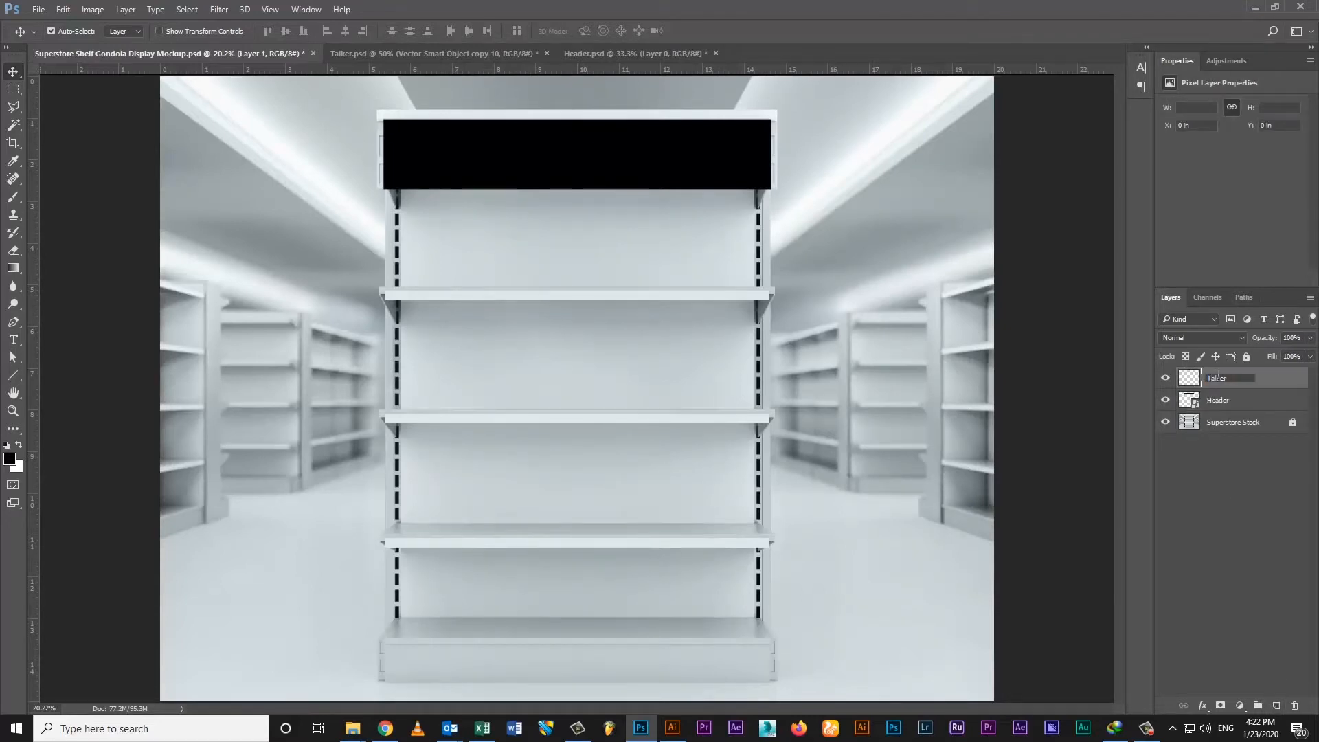
left_click(1180, 444)
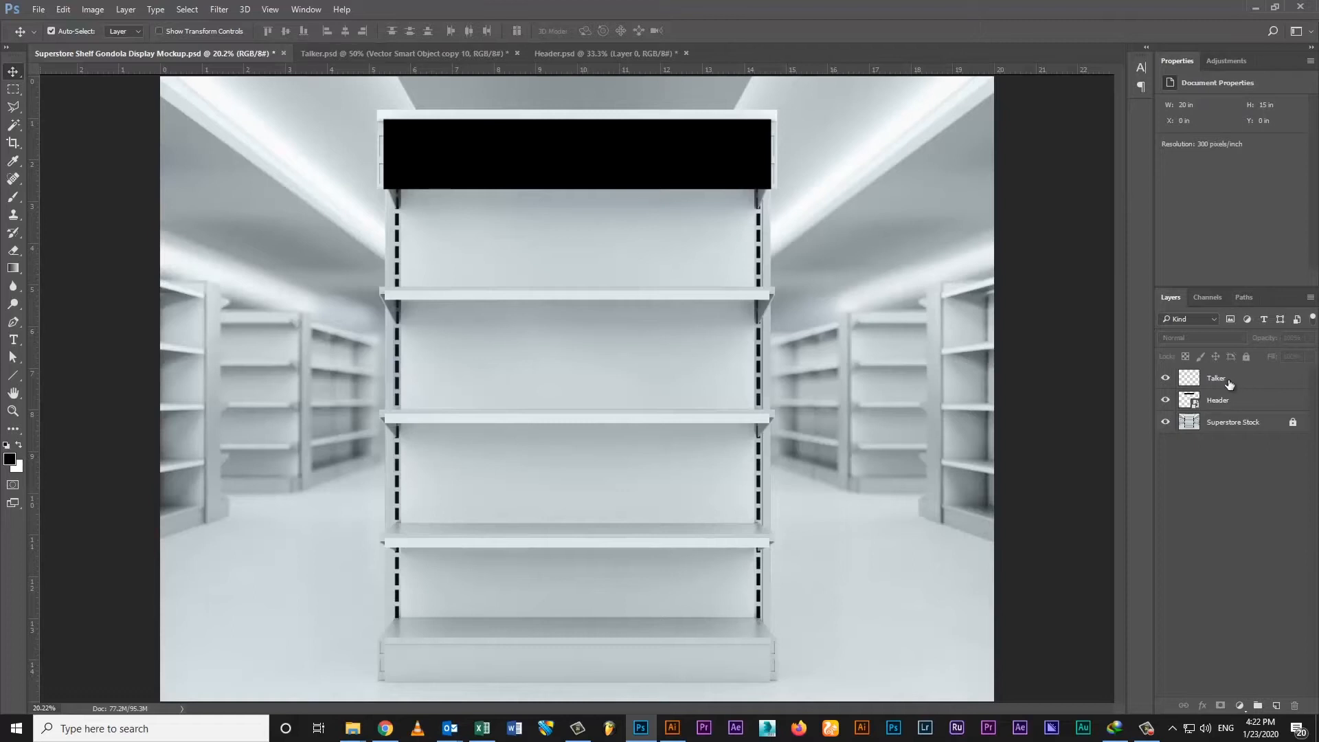
Step: On the Talker layer, fill a black strip about 9.26 by 0.35 in over the front edge of the uppermost shelf
left_click(1228, 382)
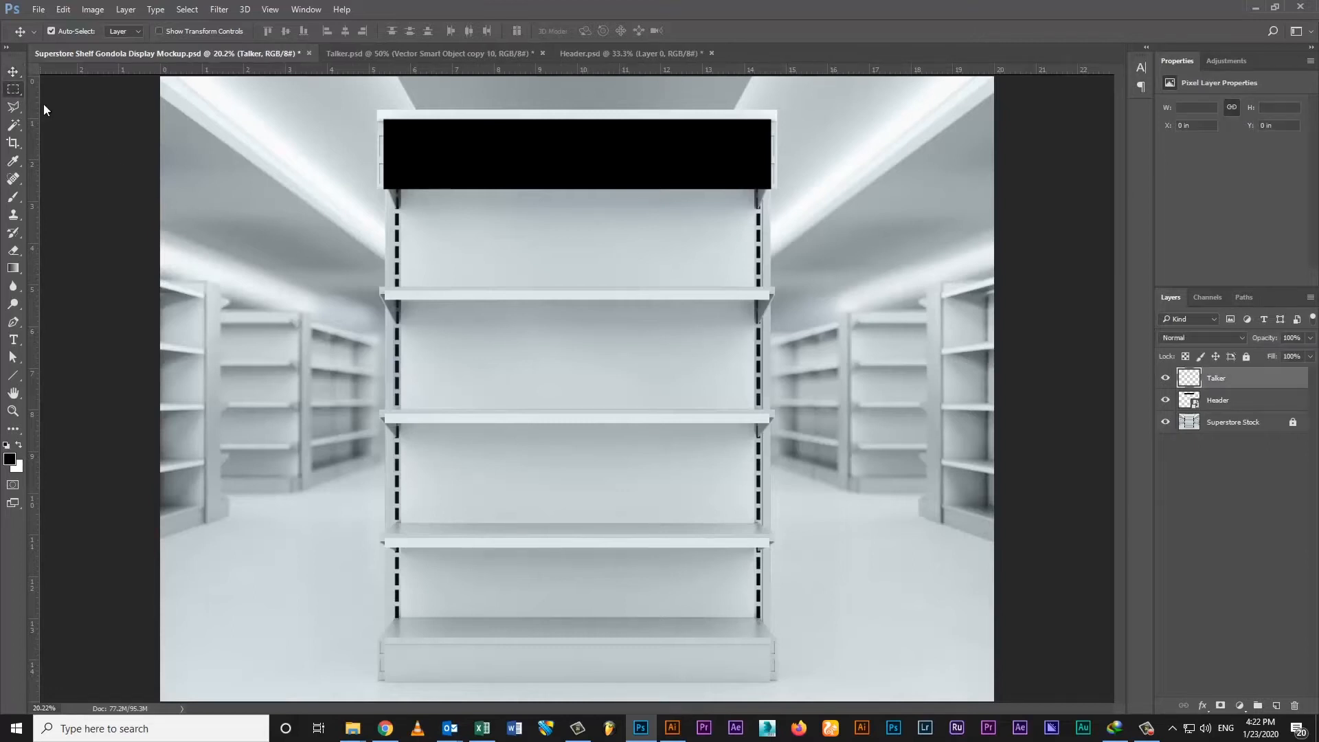
key("m")
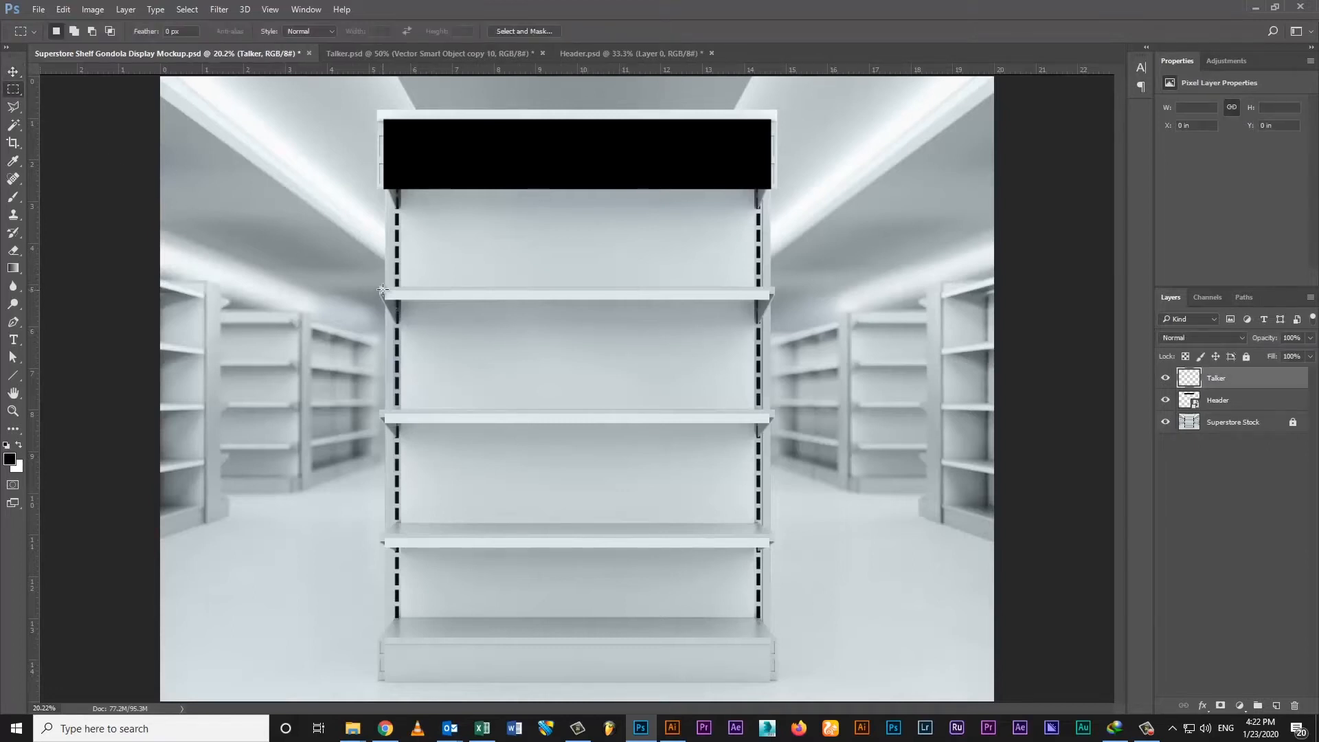
left_click_drag(386, 293, 769, 304)
key("alt+BackSpace")
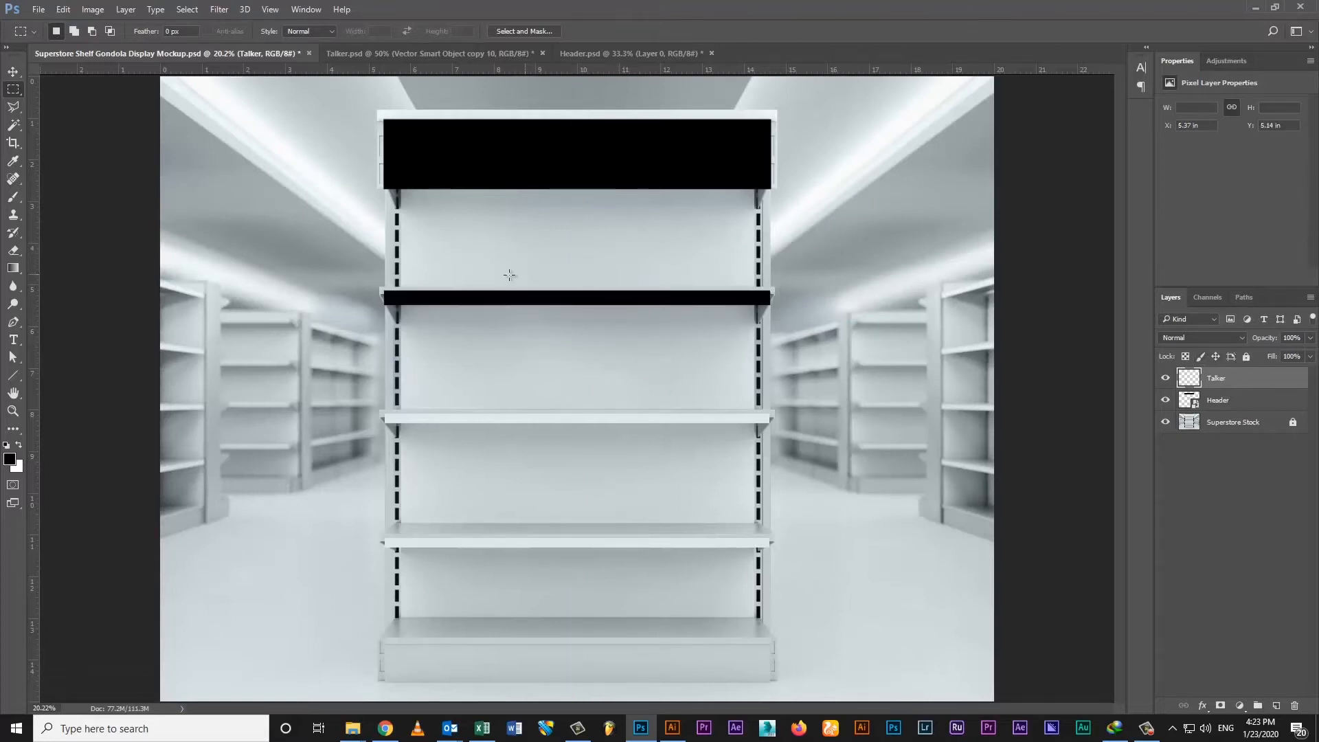
Step: Convert the Talker layer to a smart object and check it by hiding and showing the layer
key("v")
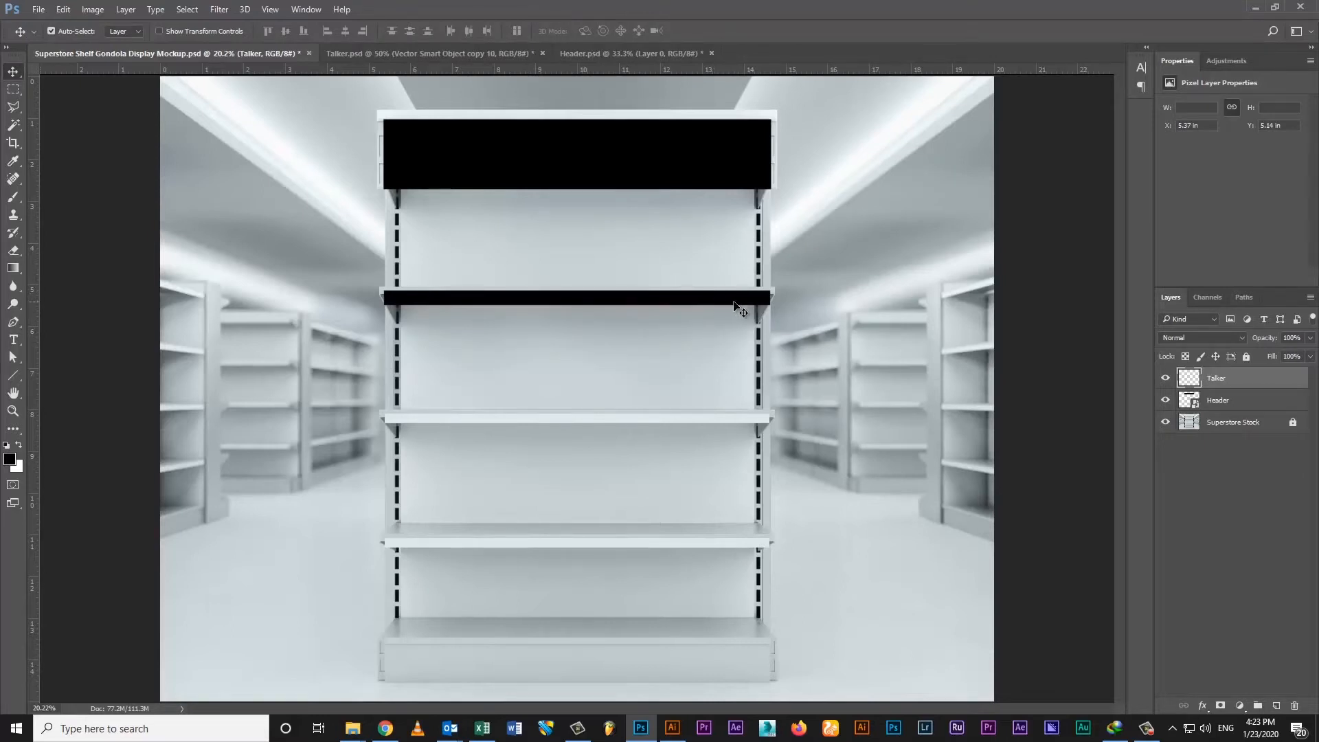
right_click(1223, 377)
left_click(1099, 253)
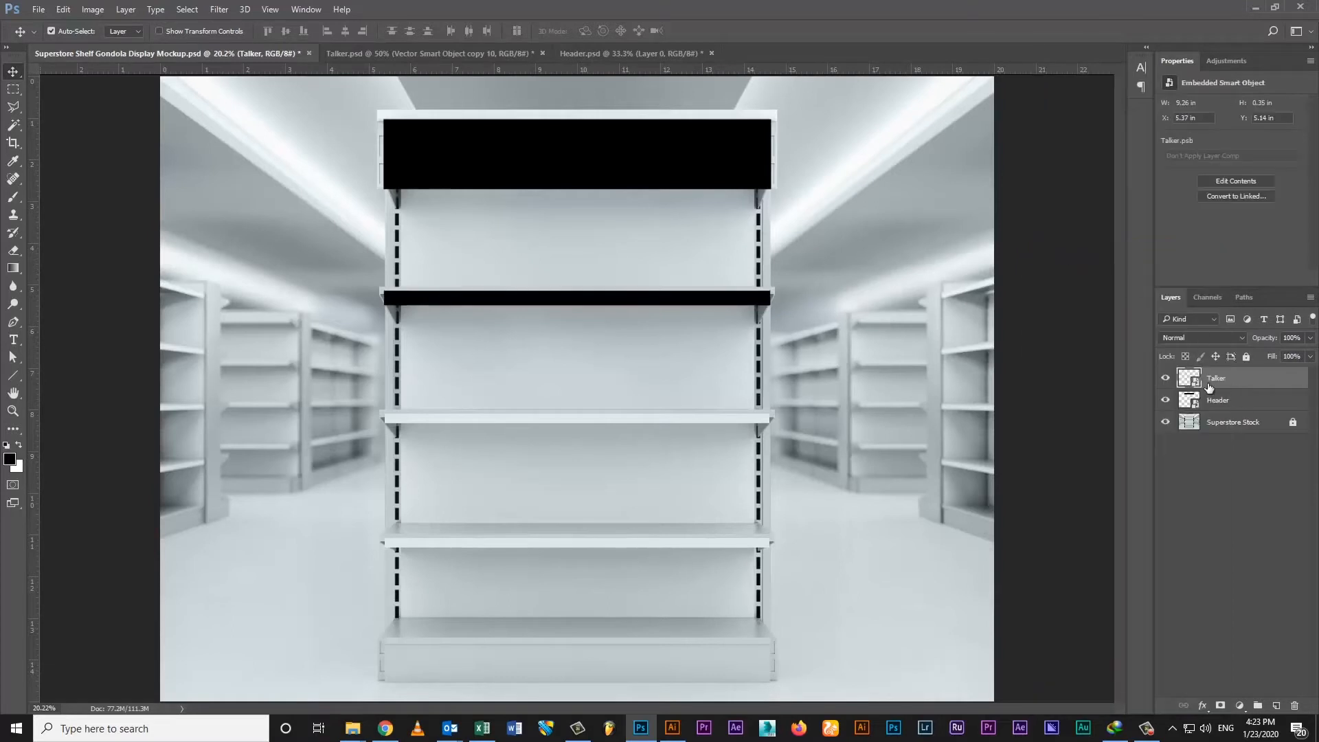
left_click(1166, 379)
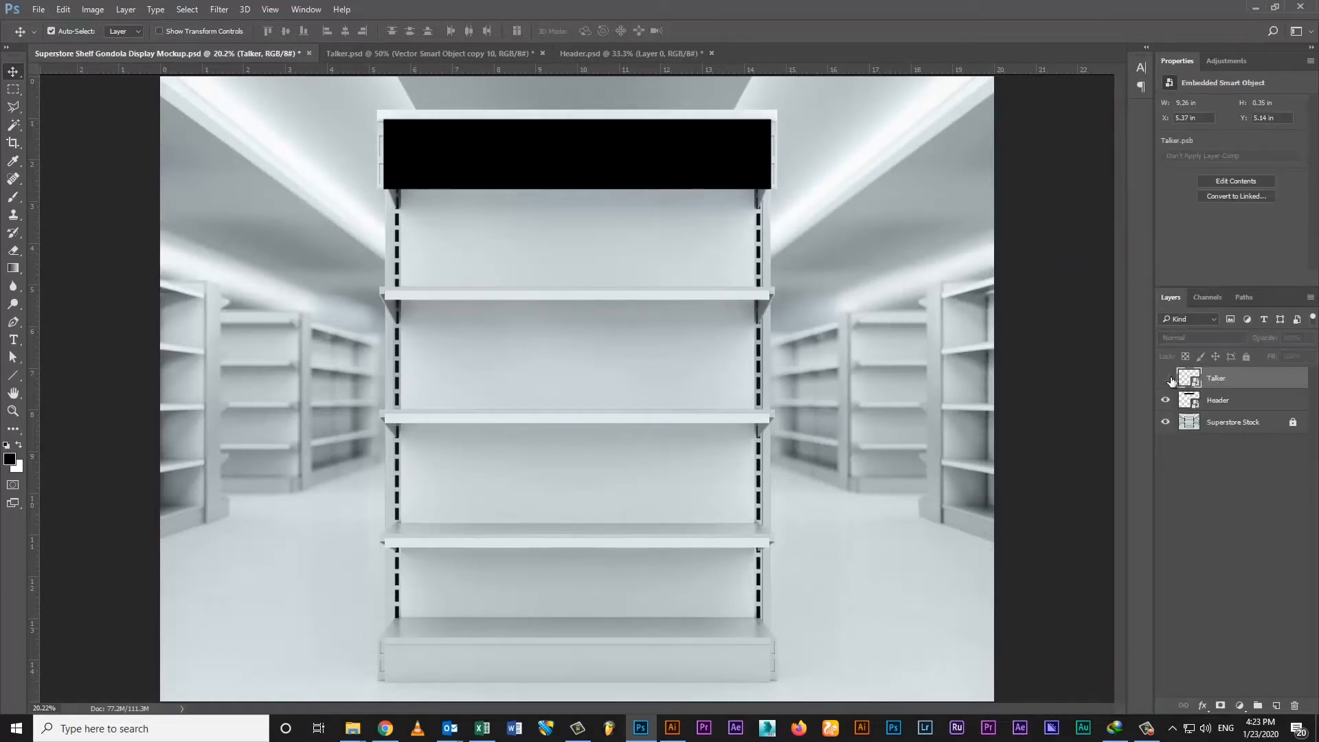
left_click(1167, 378)
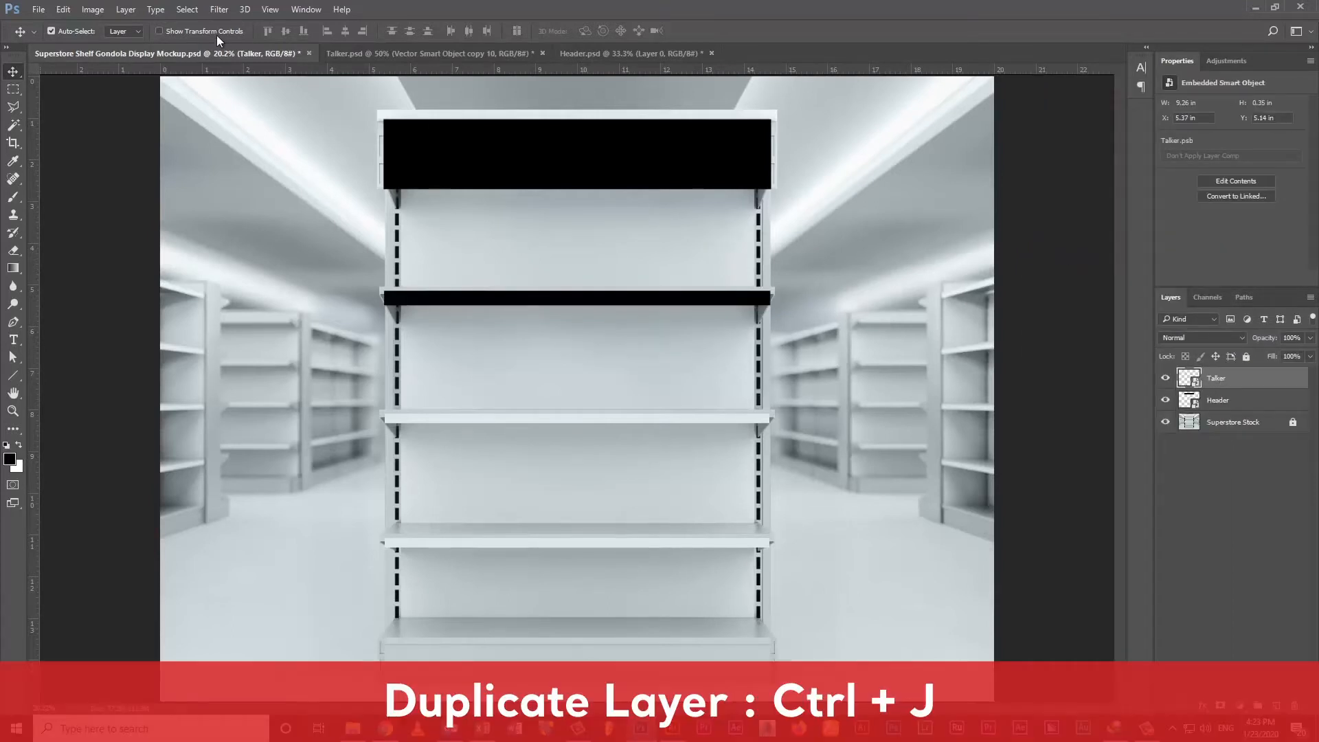
Step: Duplicate the Talker layer within the same document and name the duplicate Talker 1
left_click(116, 10)
left_click(138, 39)
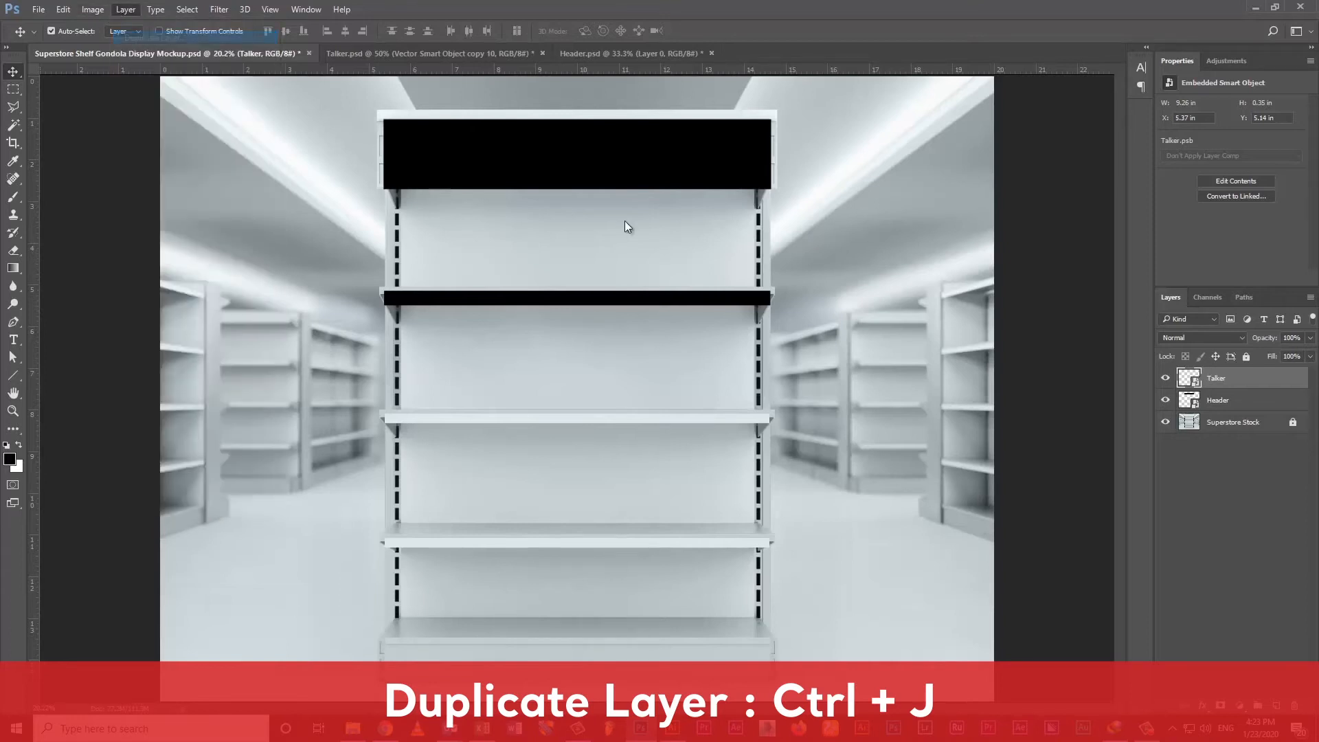
left_click_drag(635, 239, 608, 238)
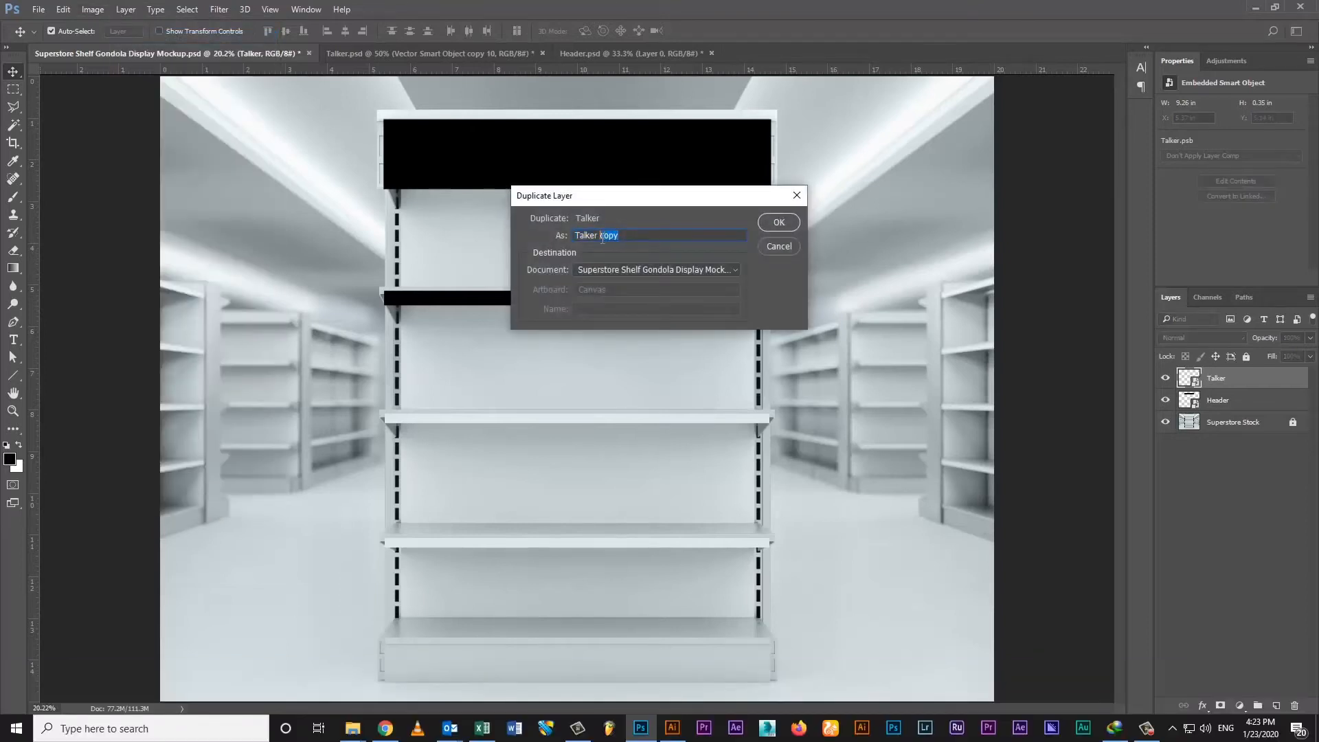
type("1")
key("Return")
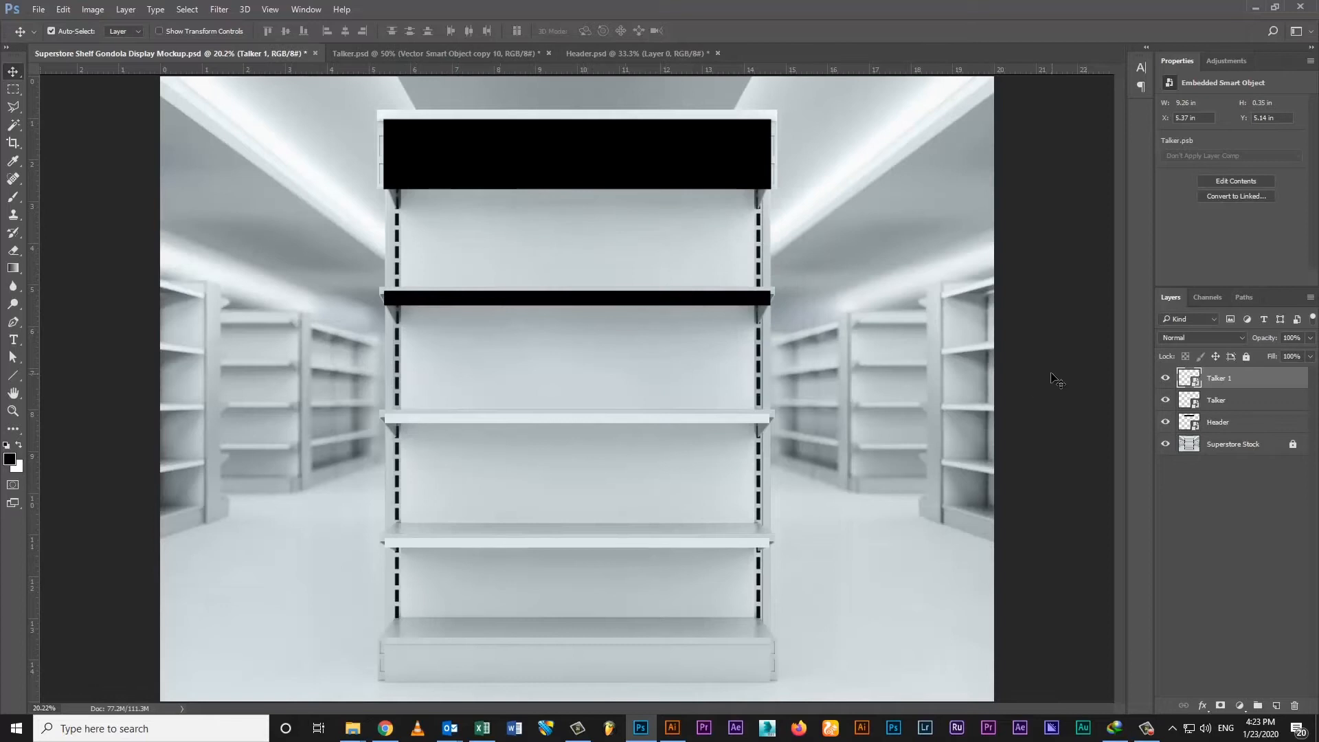
Step: Move the Talker 1 strip straight down onto the second shelf's front edge, at about Y 8.1 in
left_click_drag(584, 297, 584, 421)
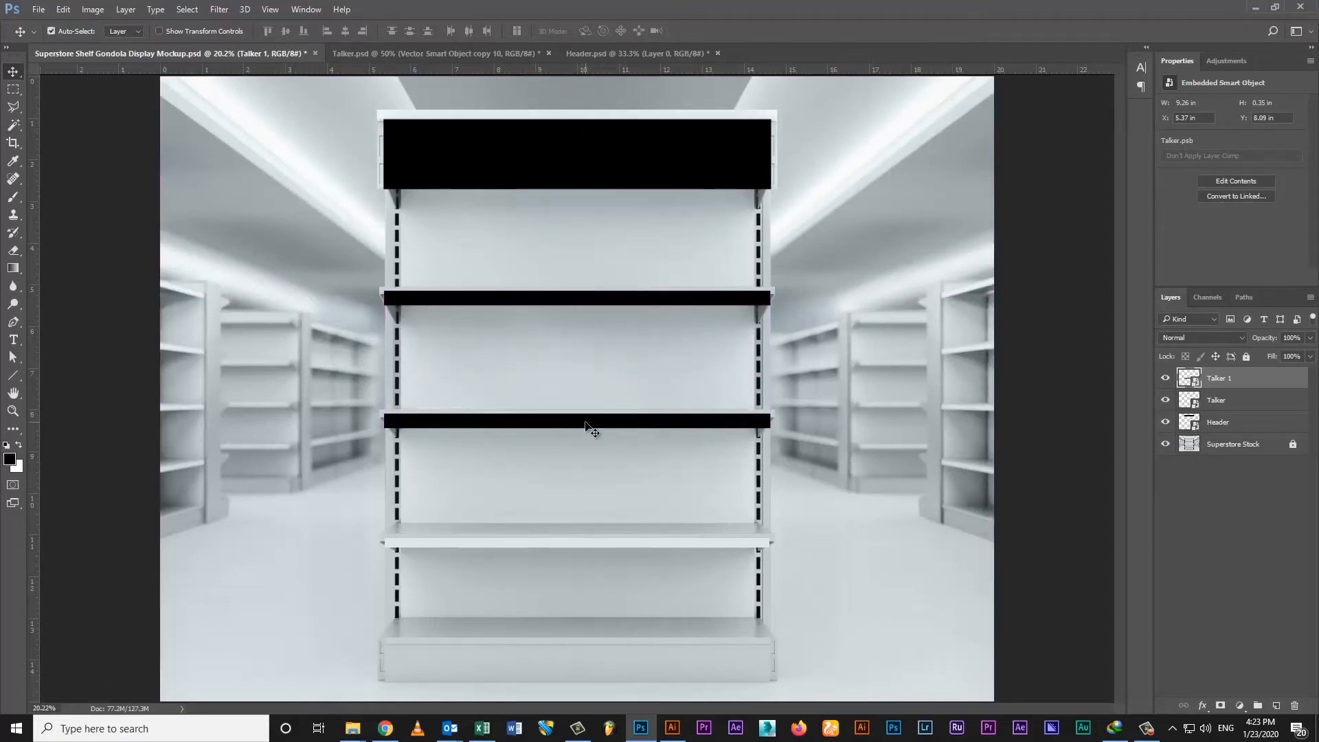
key("Down")
key("Down")
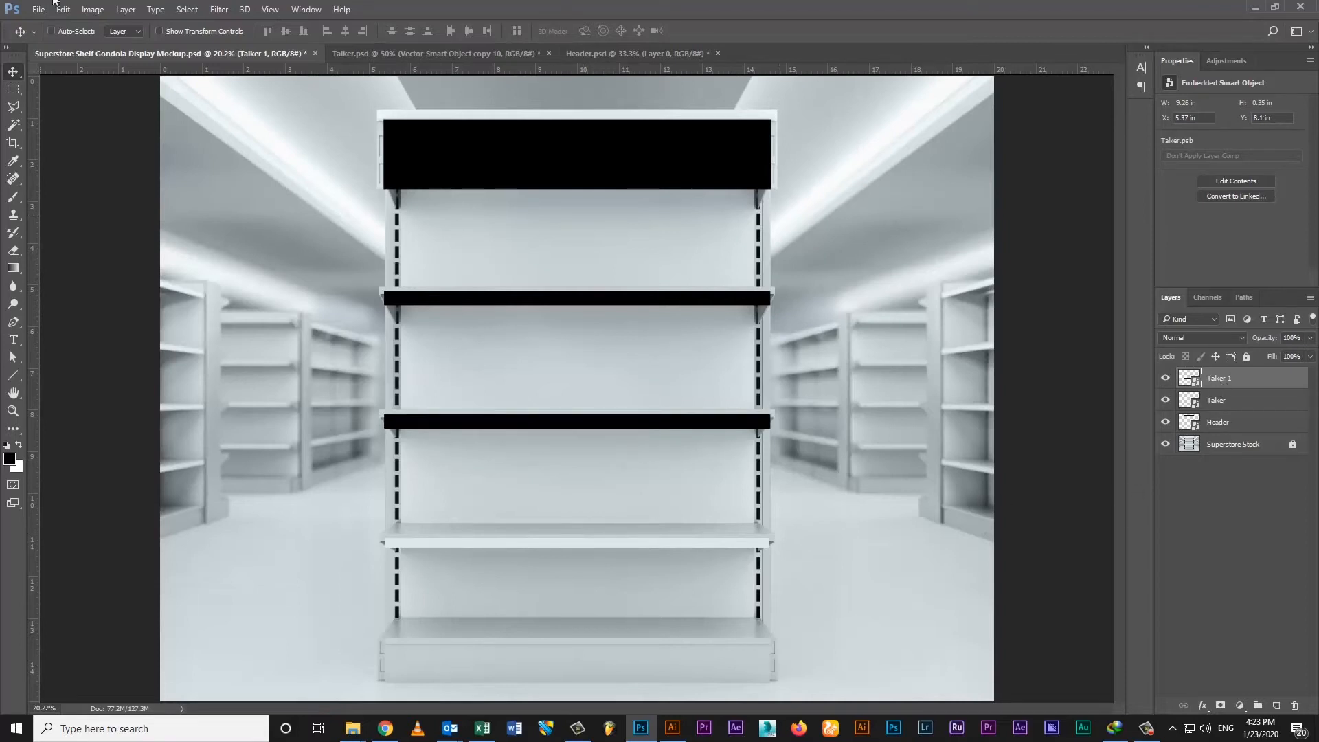
Step: Duplicate the Talker 1 layer within the same document and name the duplicate Talker 2
left_click(126, 9)
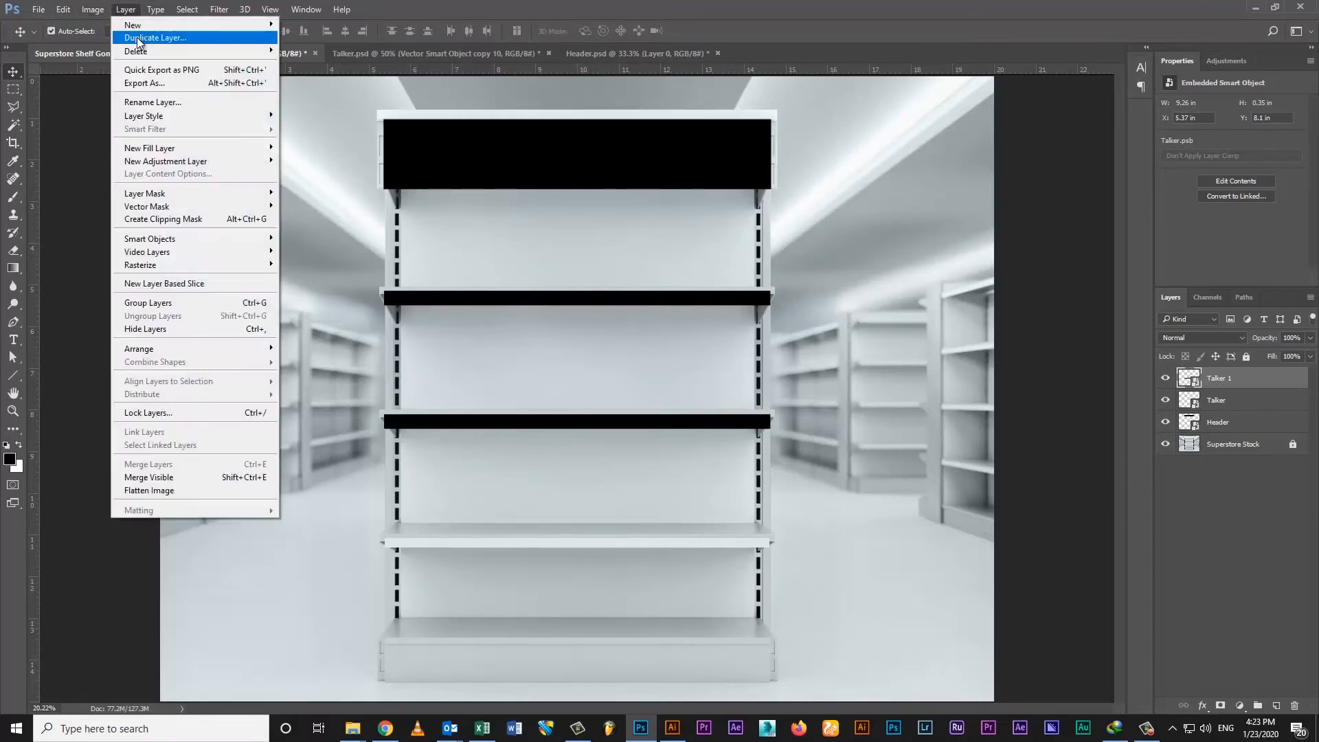
left_click(148, 43)
left_click_drag(634, 238, 603, 241)
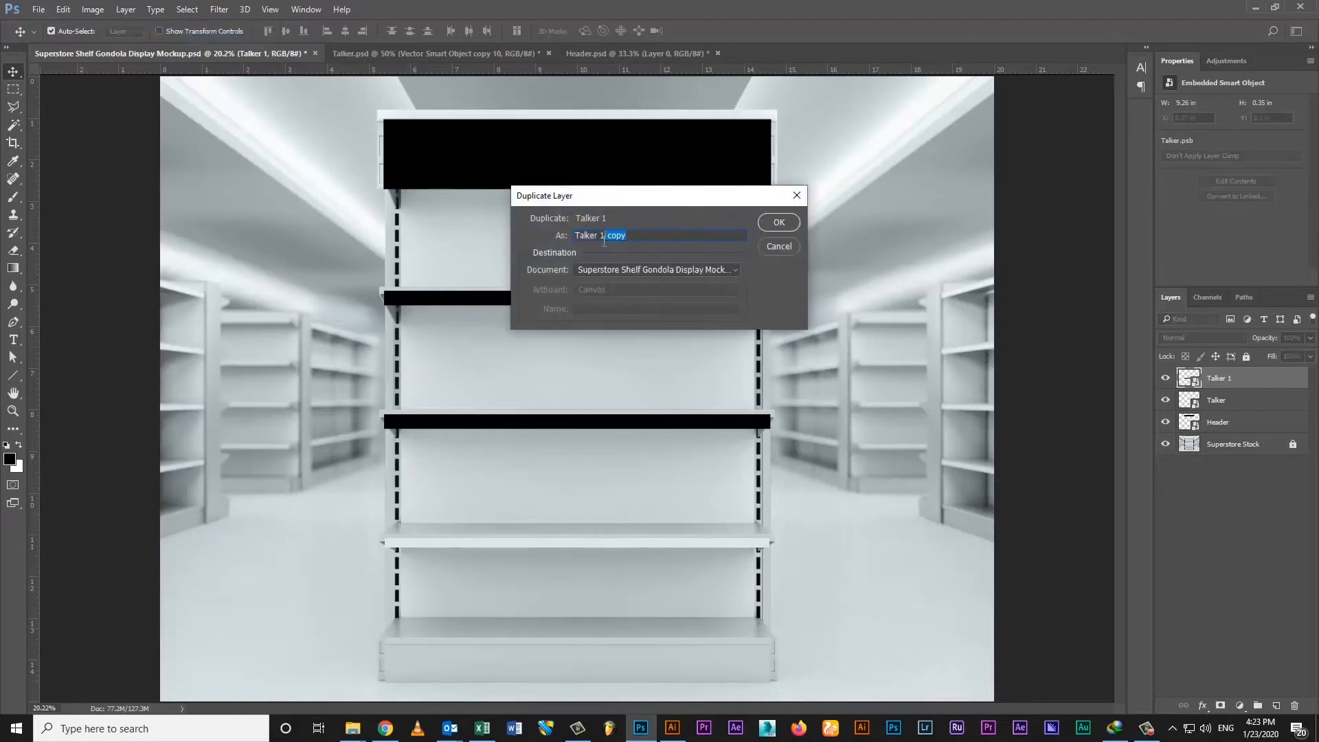
type("2")
key("Return")
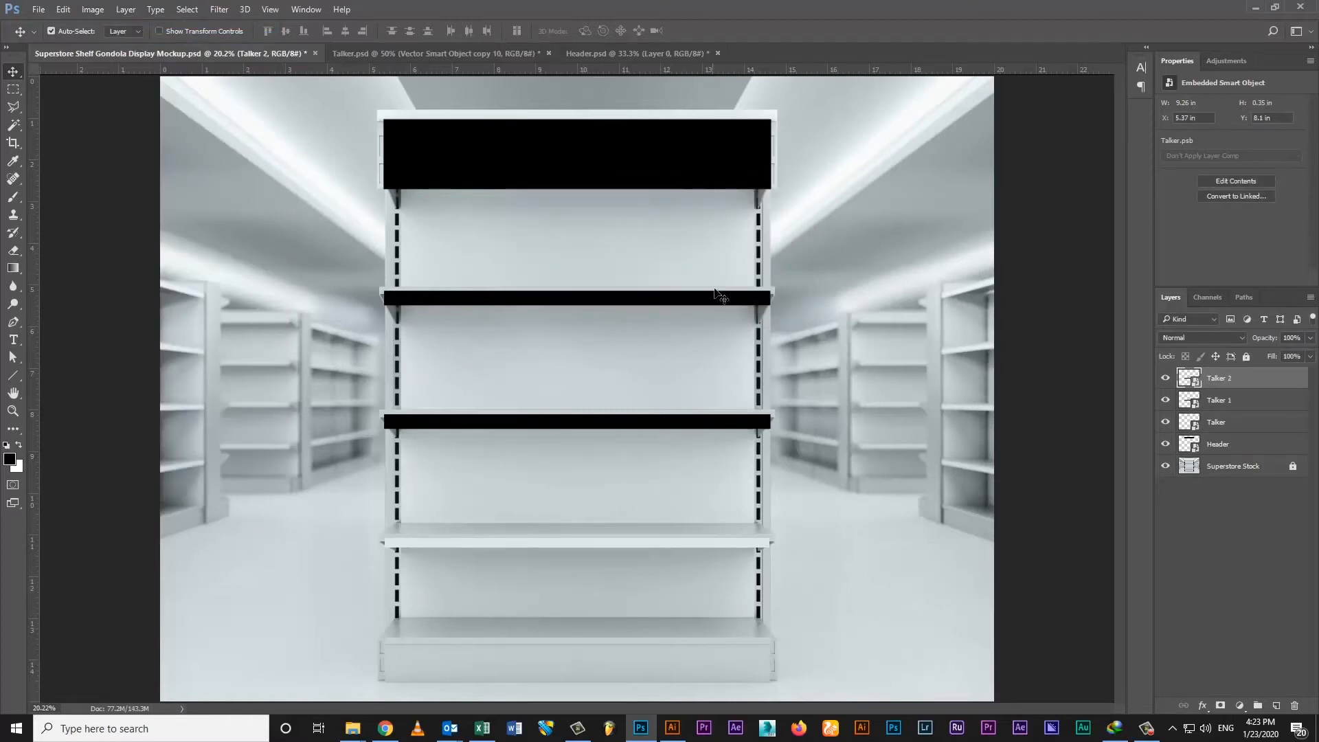
Step: Move the Talker 2 strip straight down onto the third shelf's front edge, at about Y 11.08 in
left_click(706, 299)
key("ctrl+t")
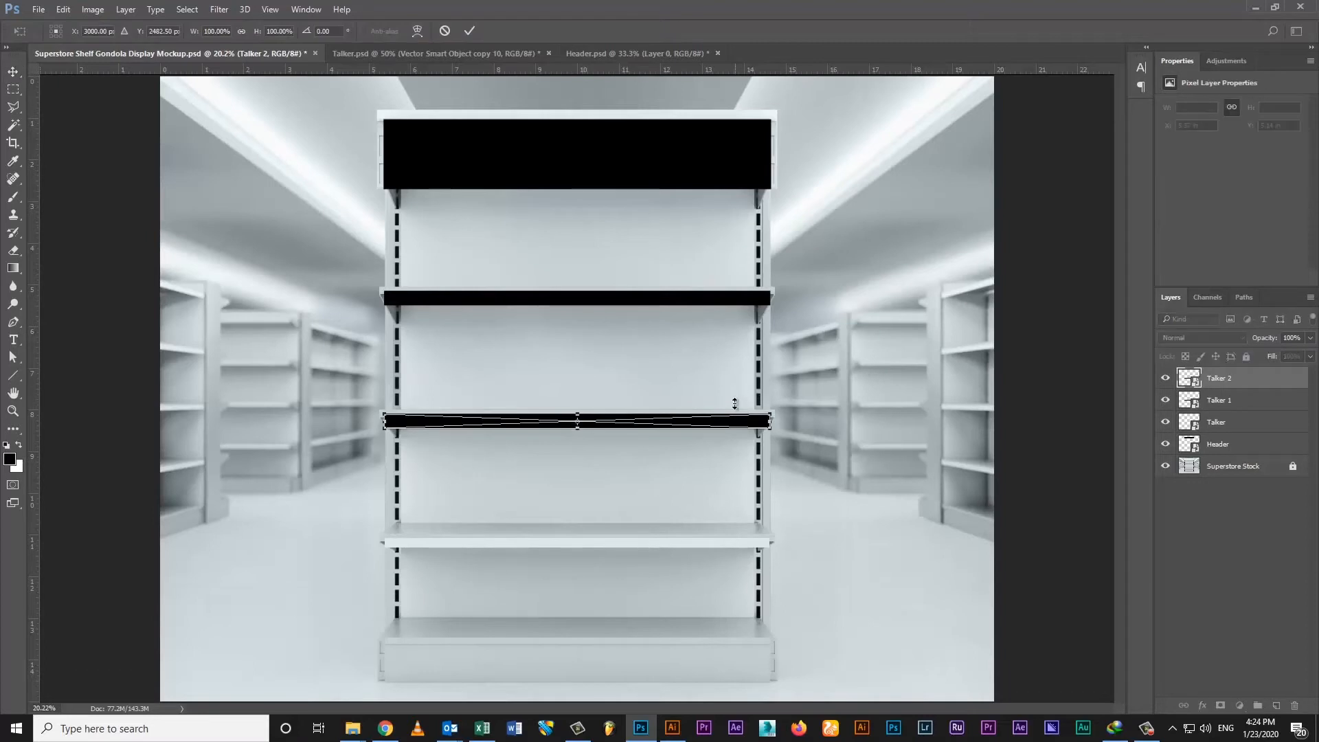
left_click_drag(732, 422, 736, 548)
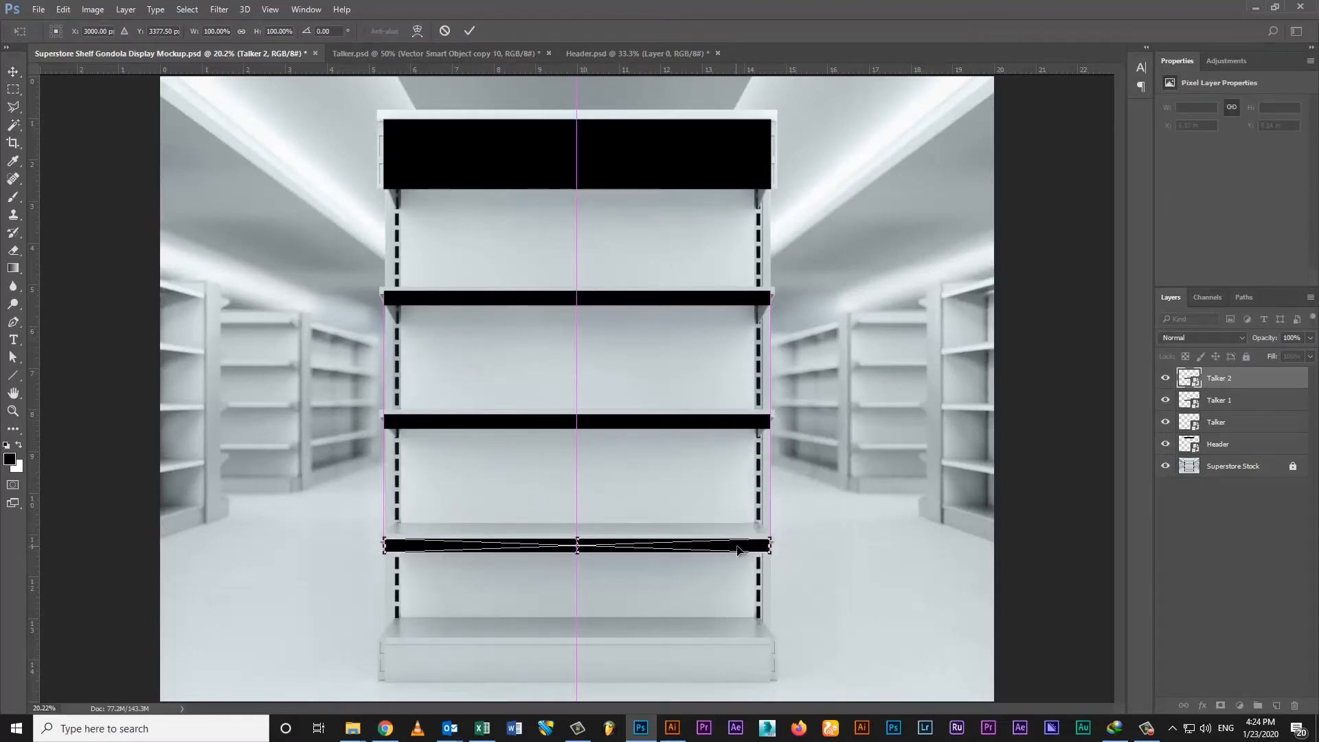
key("Return")
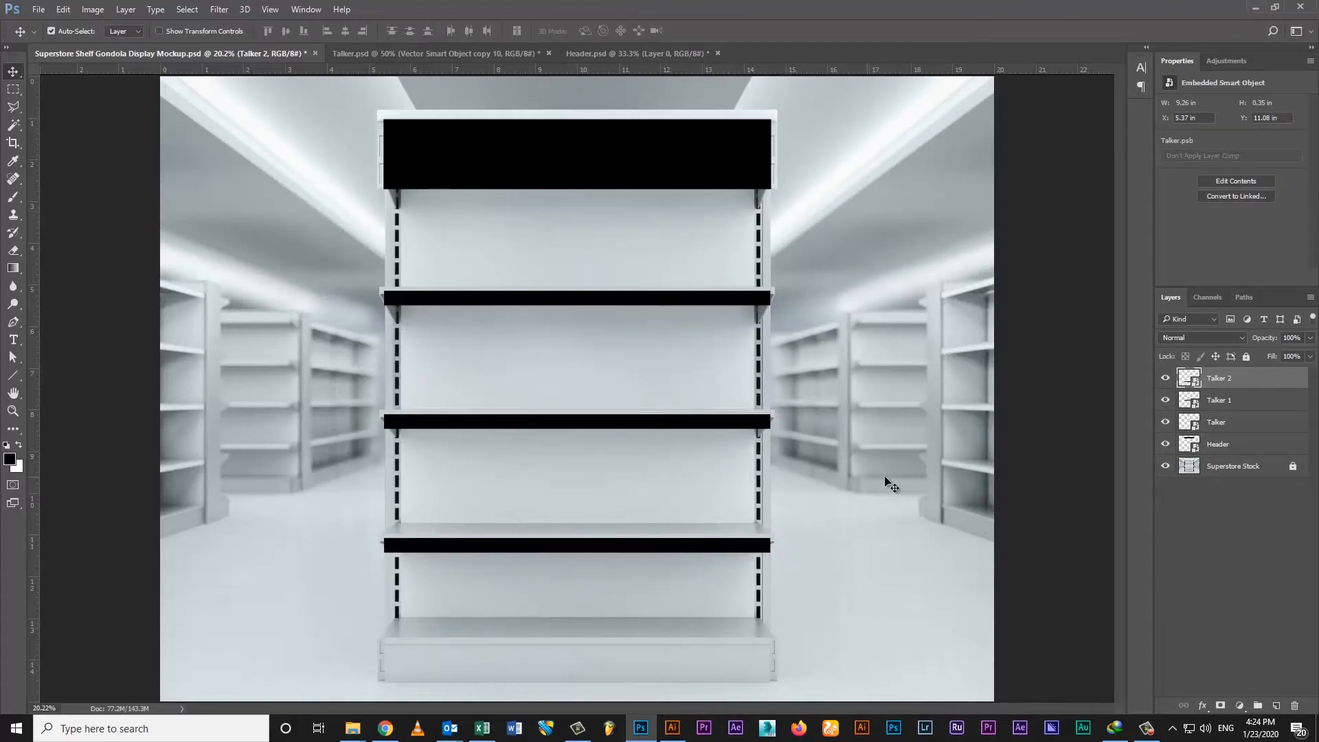
left_click(1234, 401)
left_click(1227, 426)
left_click(1215, 383)
left_click(1228, 450)
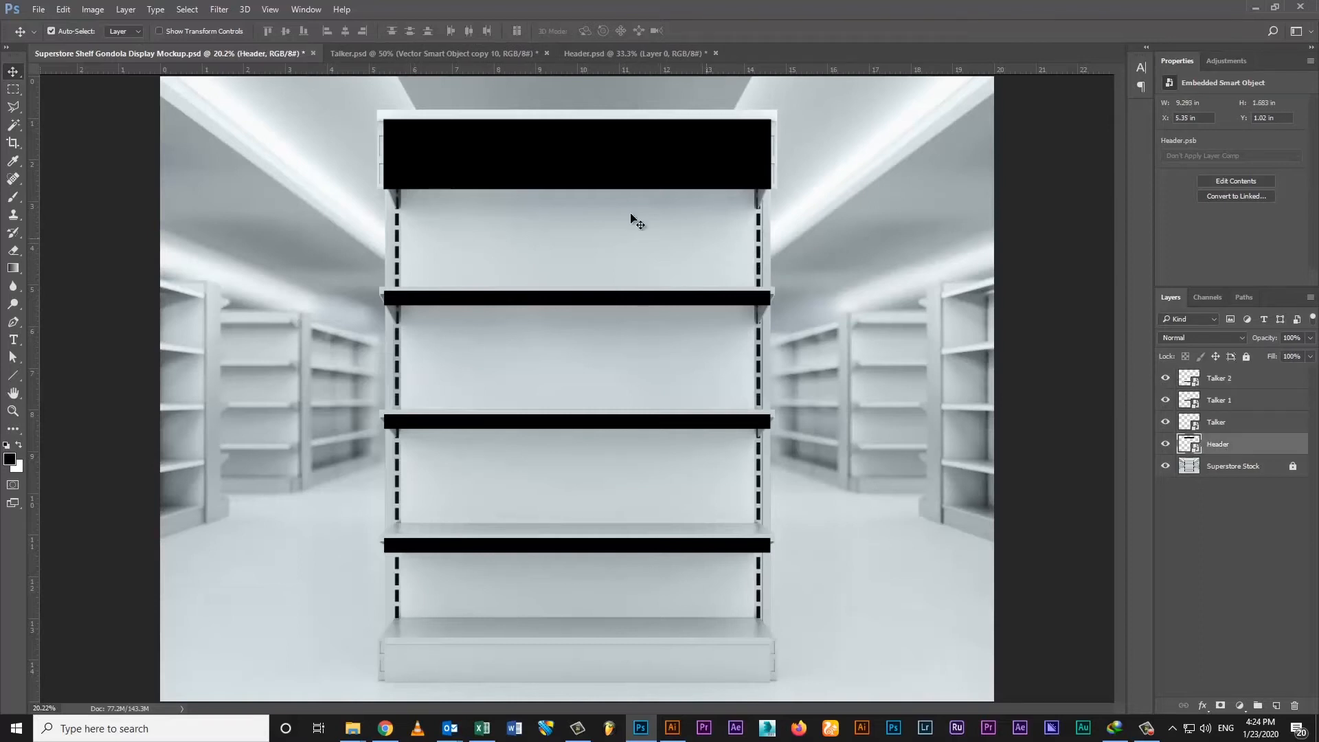
Step: Merge all the layers of the Talker.psd artwork into one and unlock the resulting Background layer
left_click(481, 52)
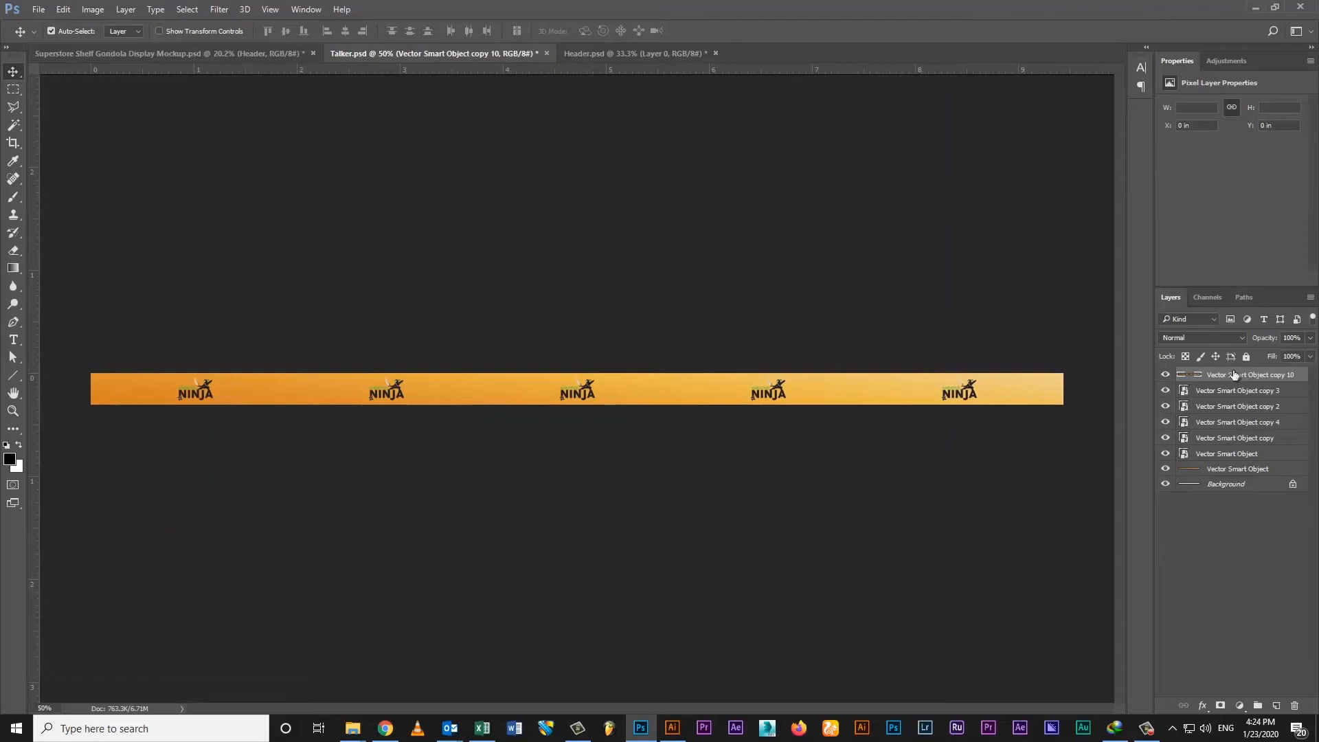
left_click(1222, 484, "shift")
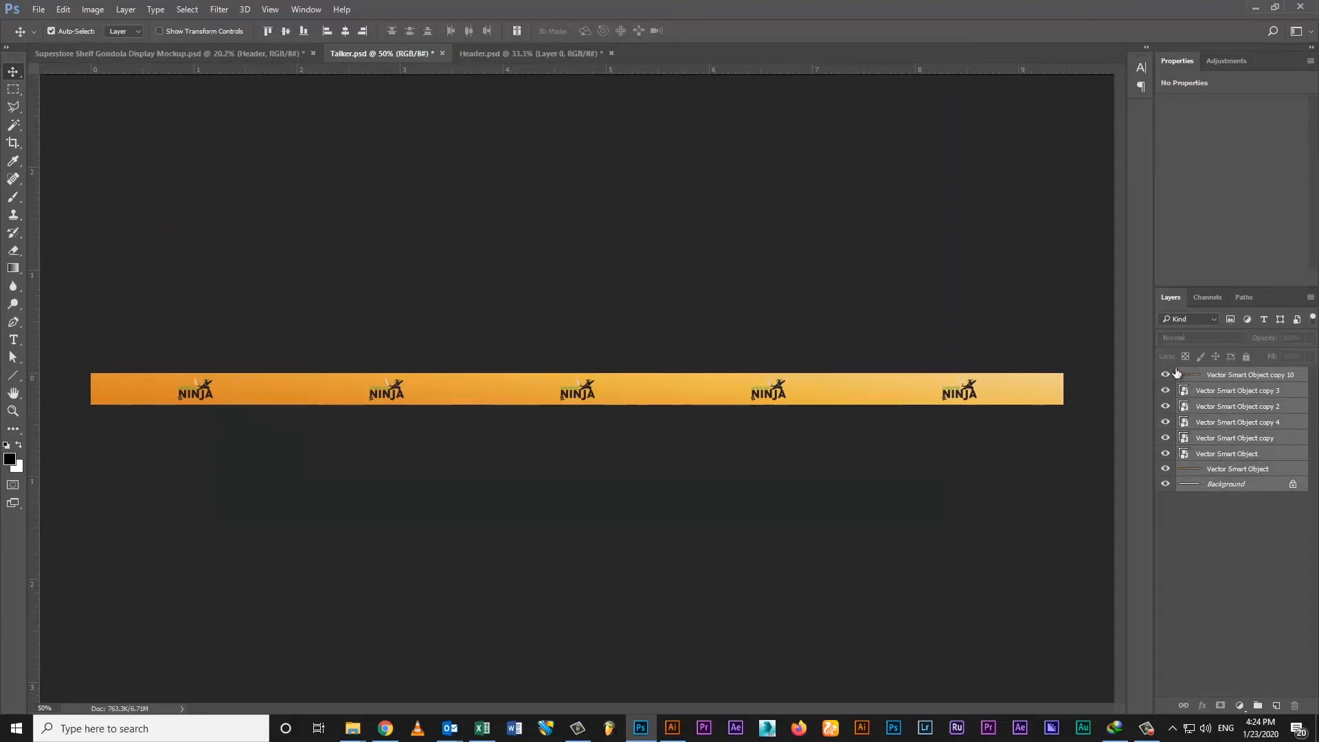
left_click(126, 9)
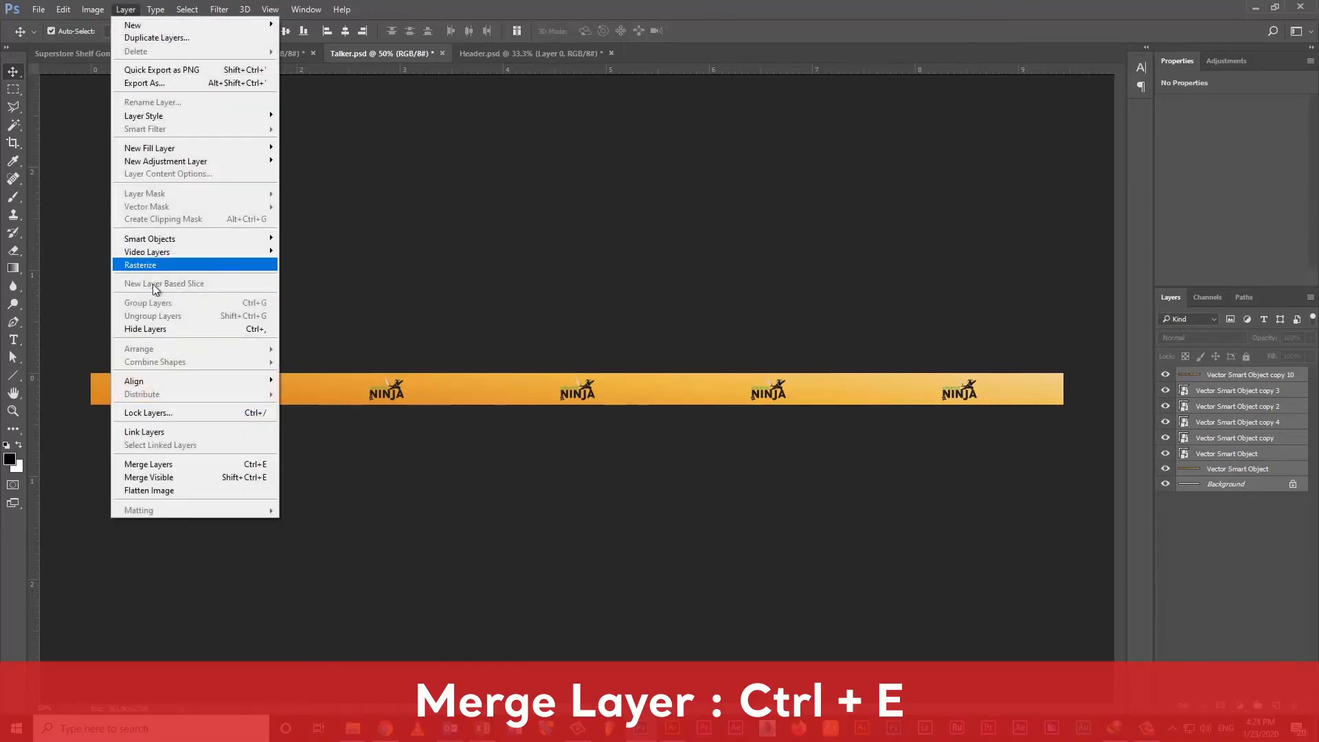
left_click(176, 466)
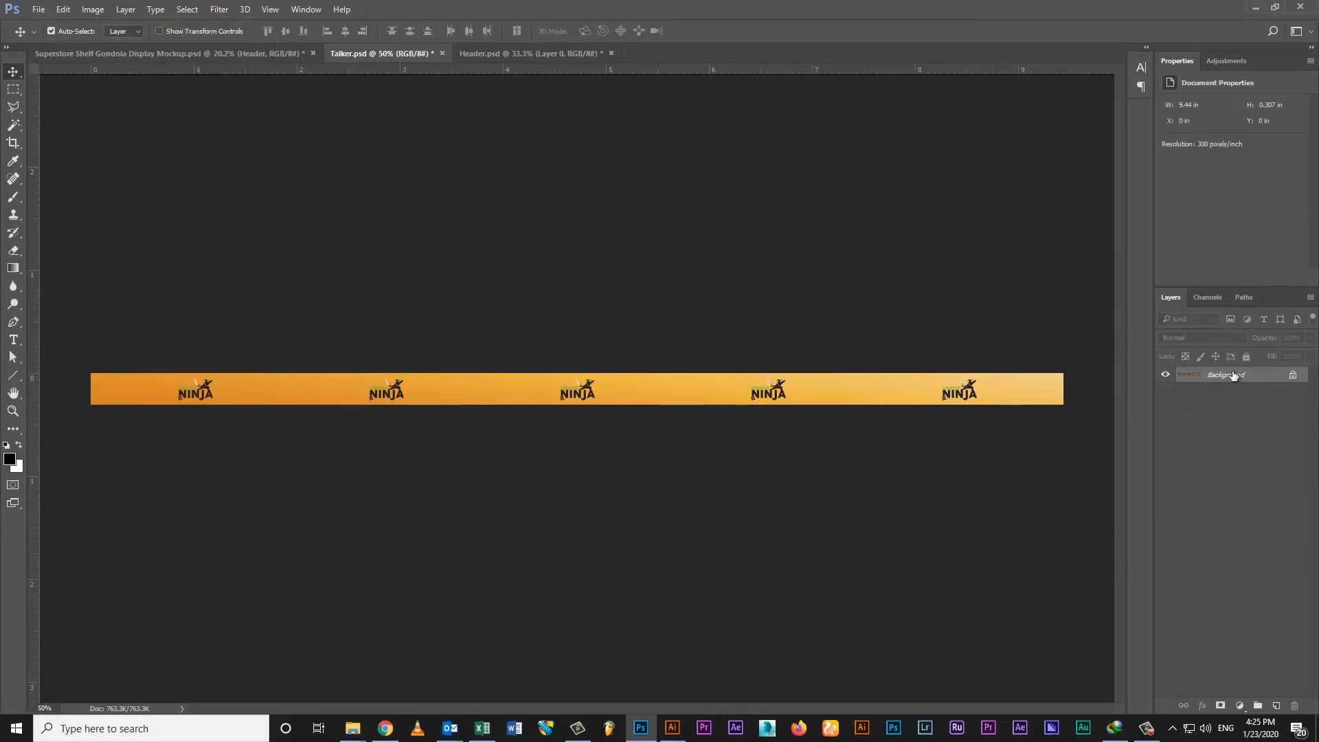
left_click(1292, 376)
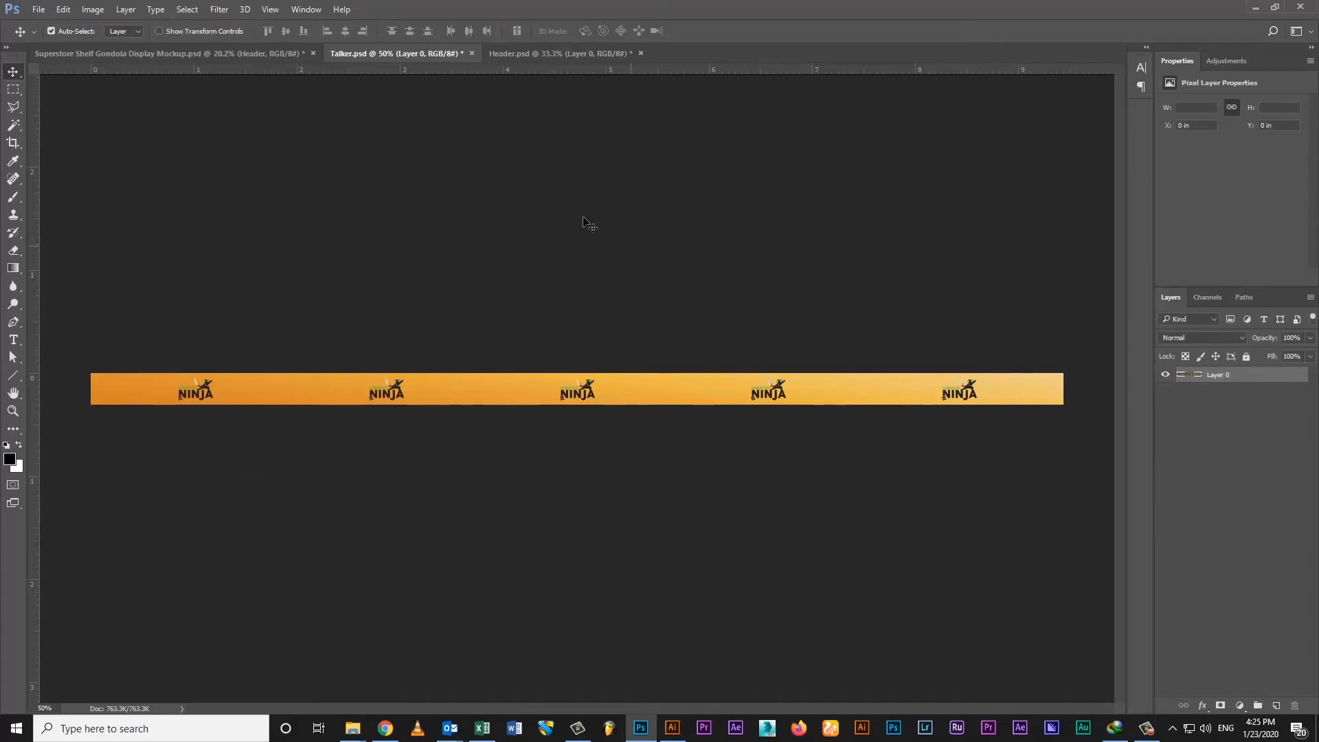
Step: Open the contents of the mockup's Talker smart object and copy the merged Talker.psd artwork into it
left_click(235, 57)
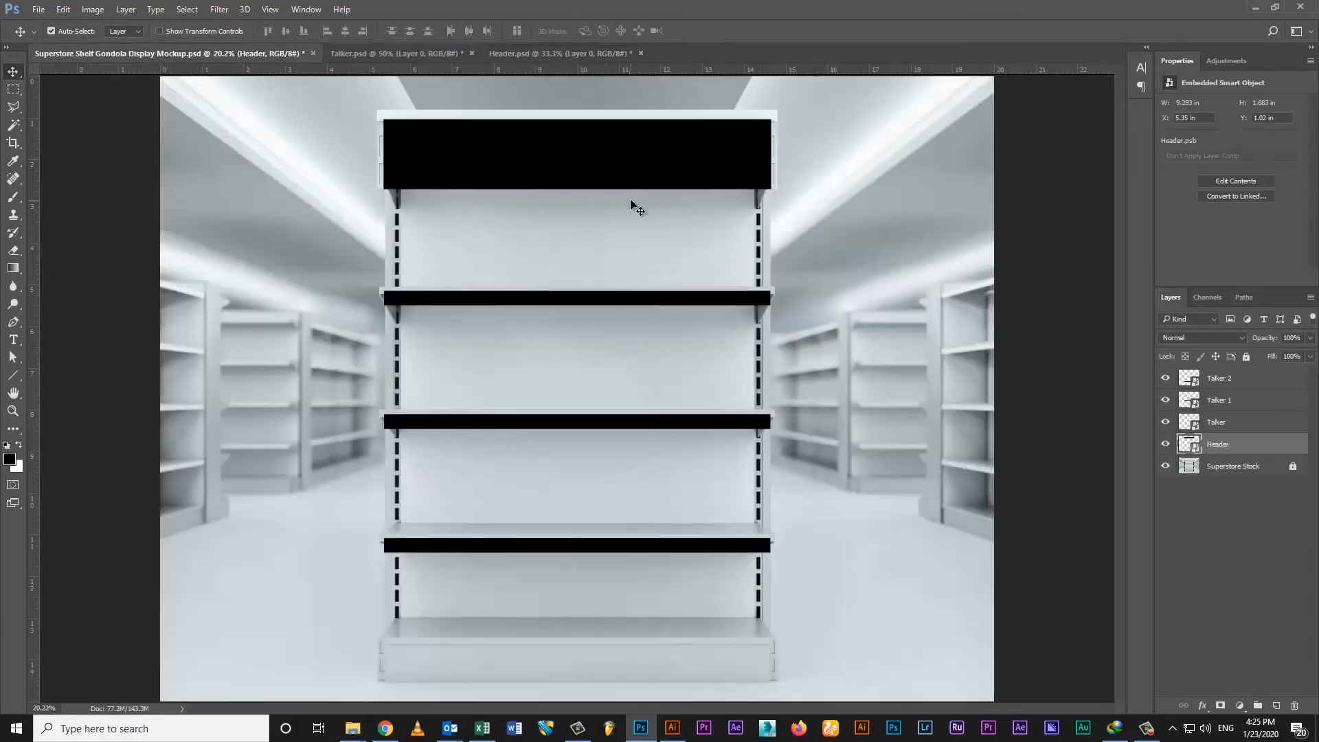
double_click(1186, 421)
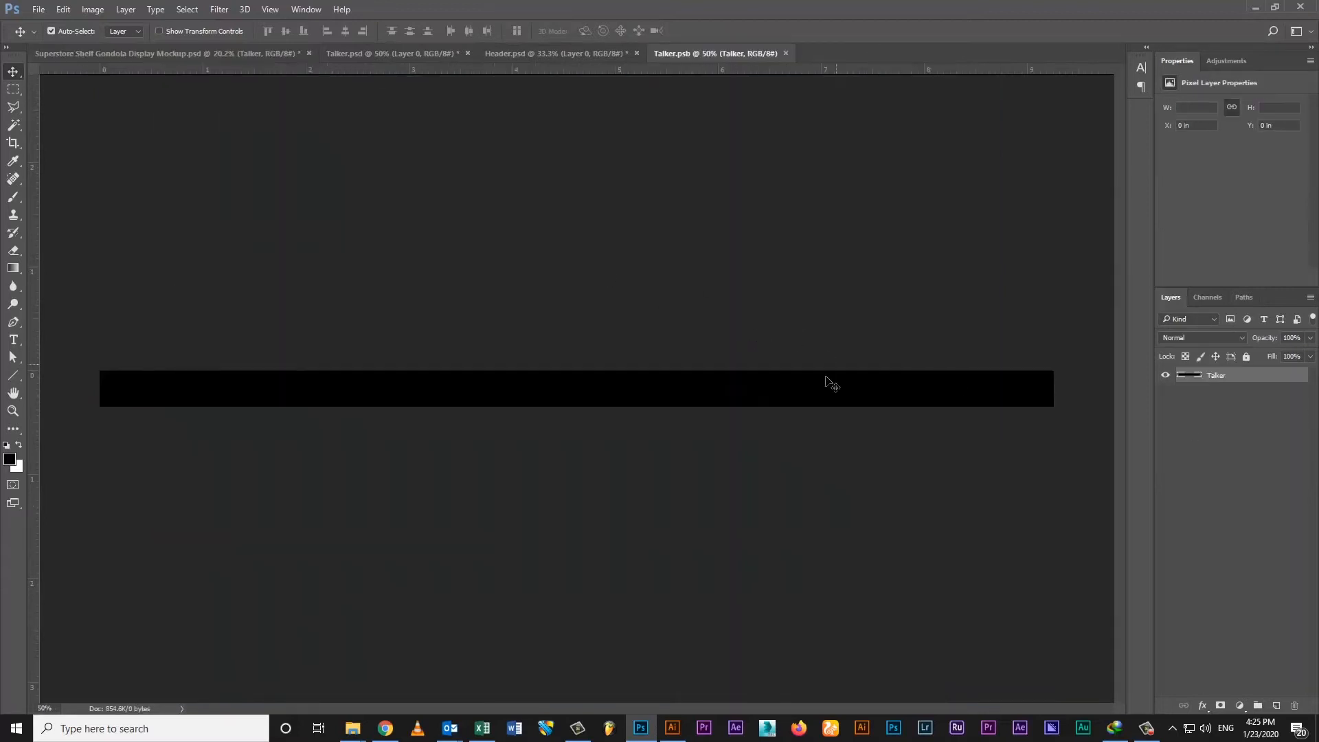
left_click(395, 53)
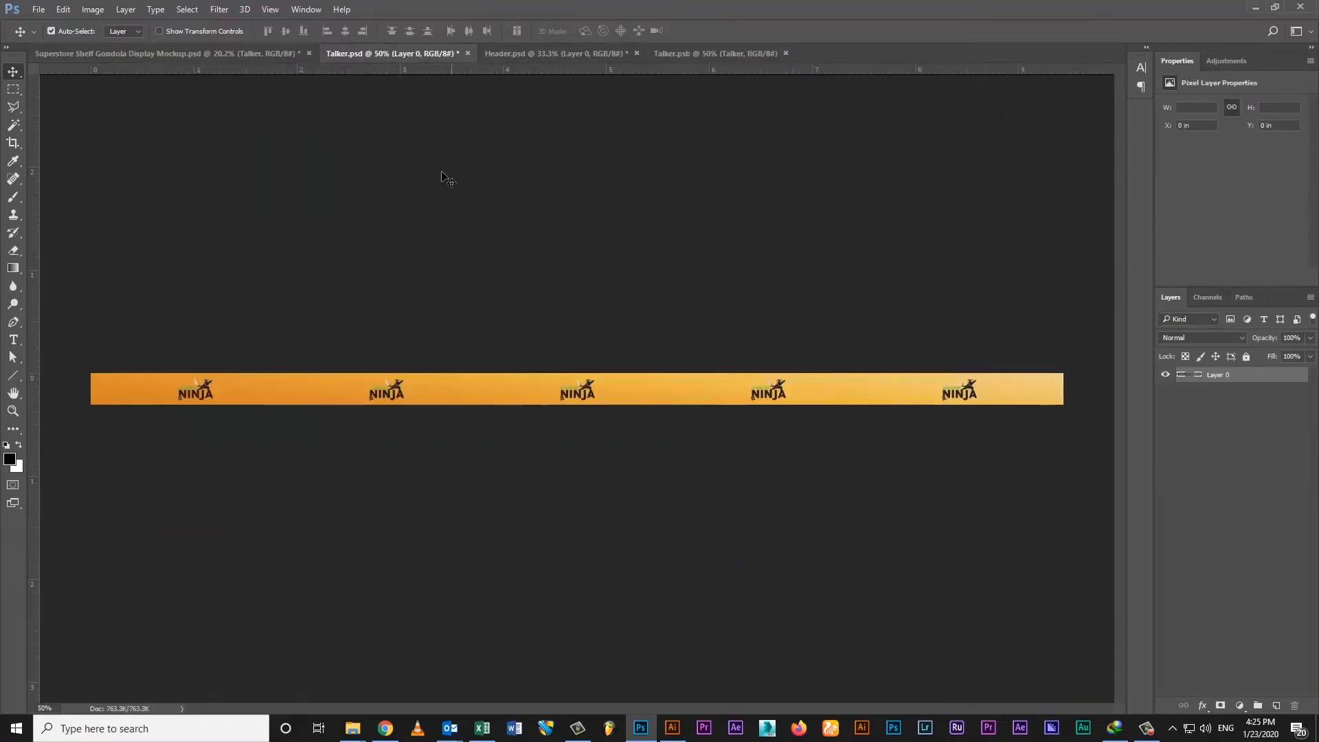
left_click_drag(461, 381, 554, 389)
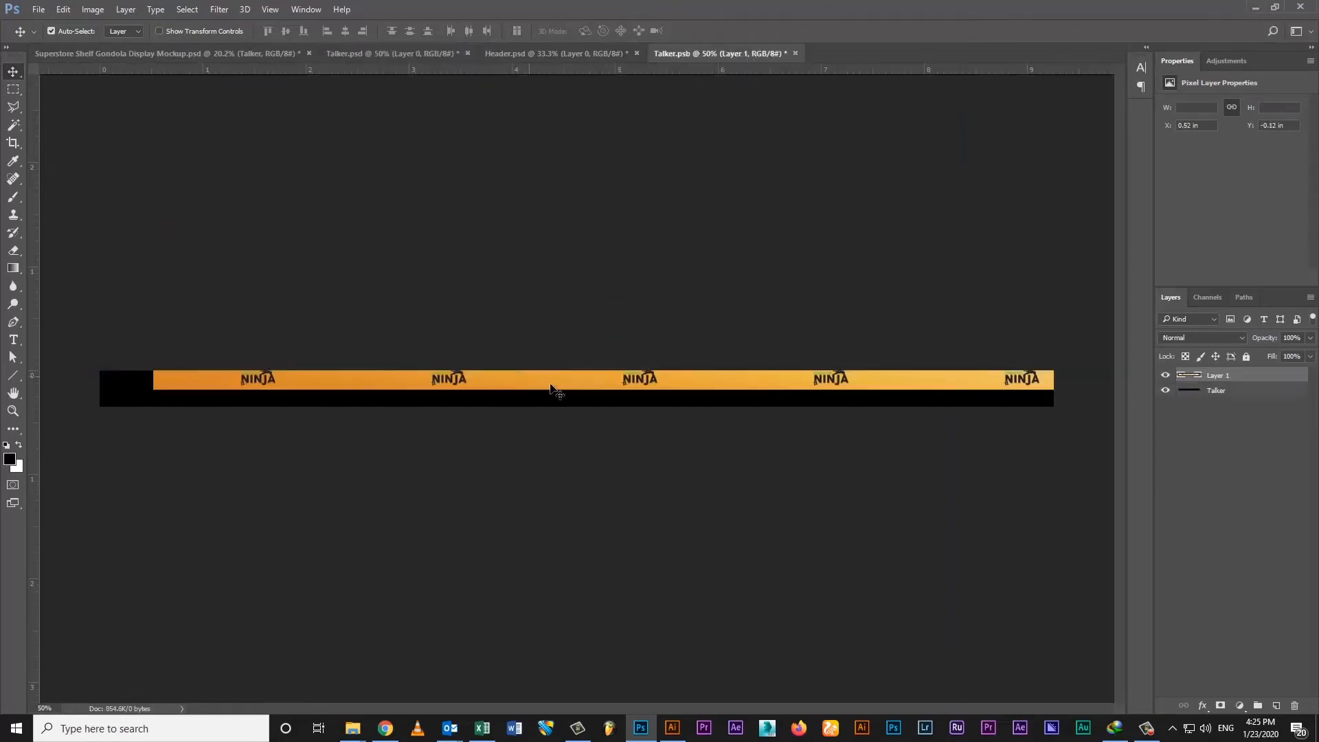
Step: Align the orange talker artwork with the black strip's upper-left corner and scale it to cover the whole strip
left_click_drag(670, 377, 625, 380)
key("ctrl+t")
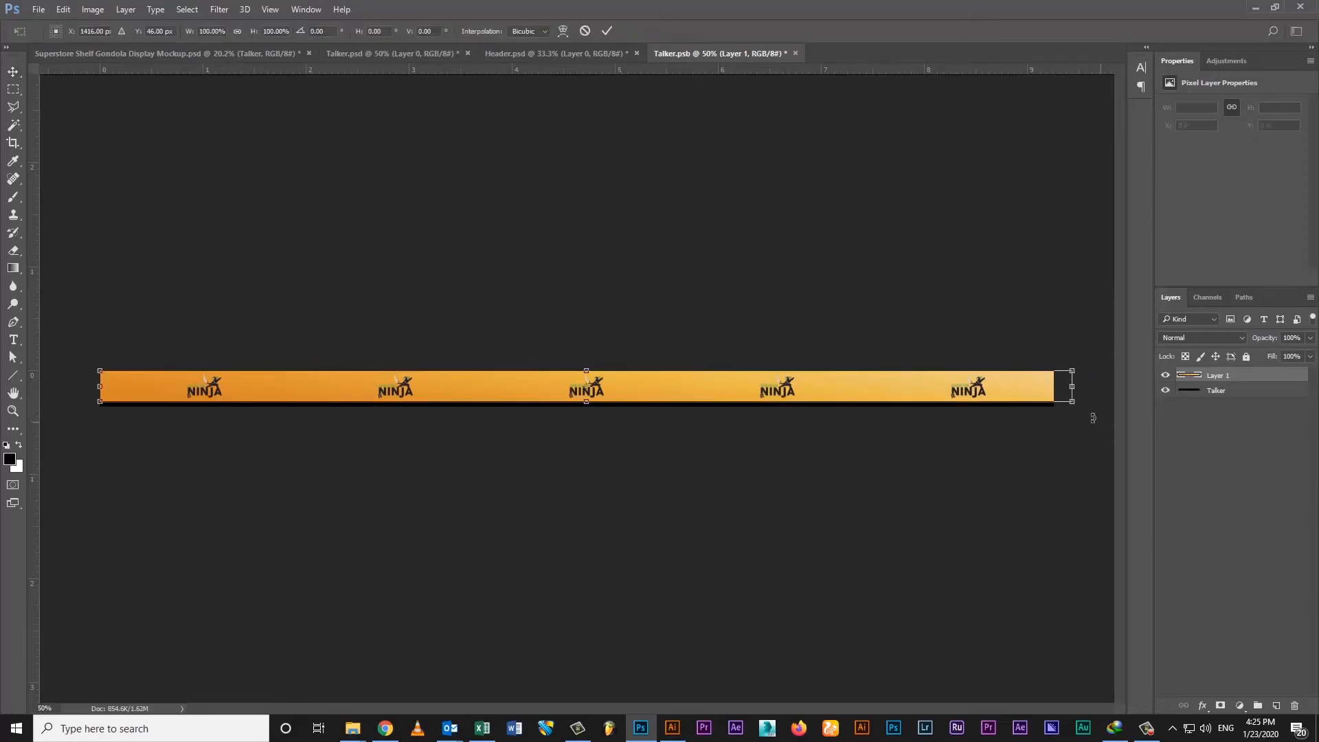
left_click_drag(1073, 403, 1055, 406)
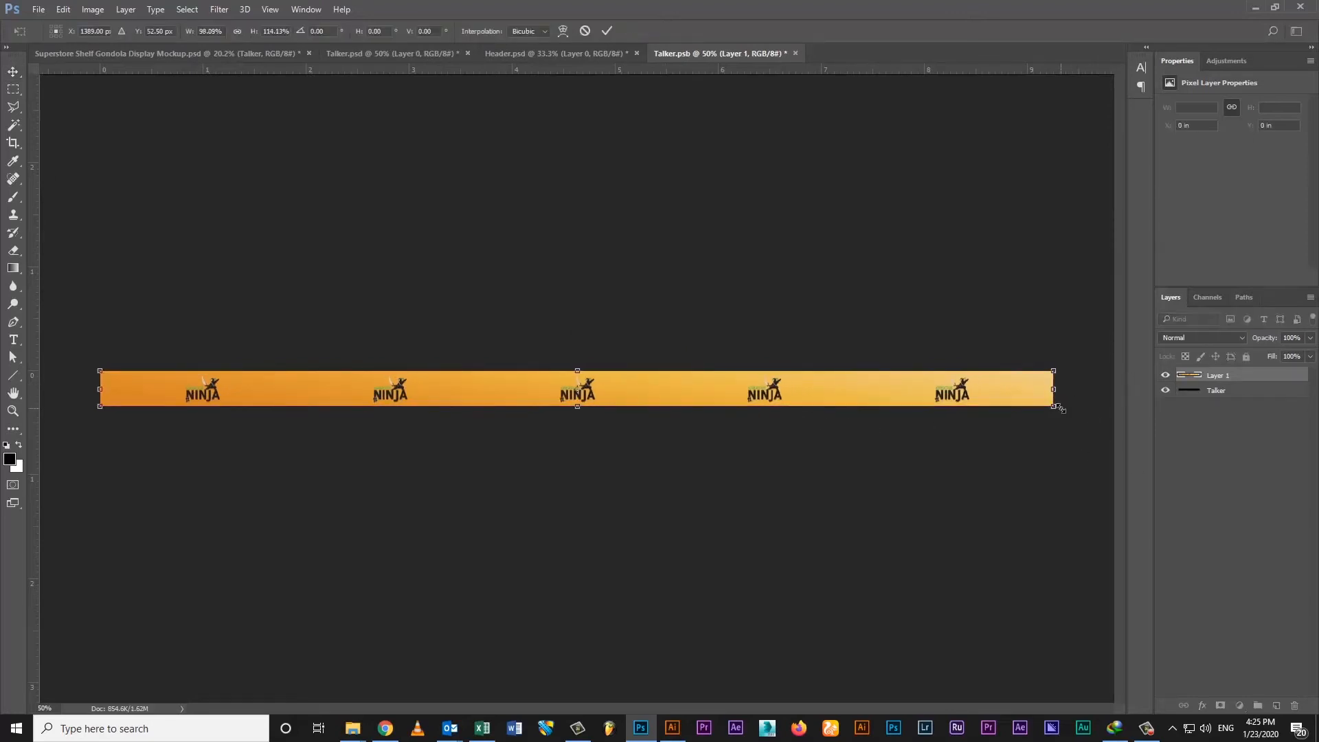
key("Return")
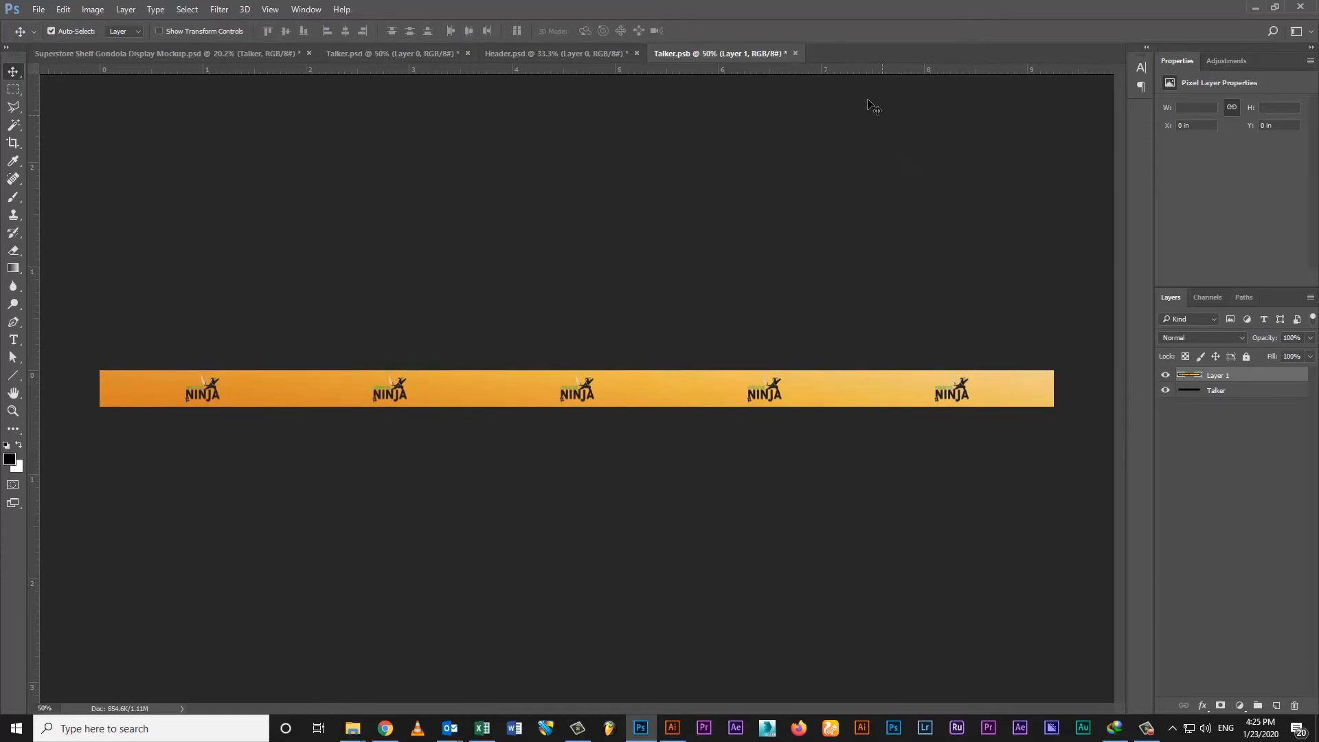
Step: Close Talker.psb with its changes saved and return to the Superstore Shelf Gondola Display Mockup document
left_click(795, 54)
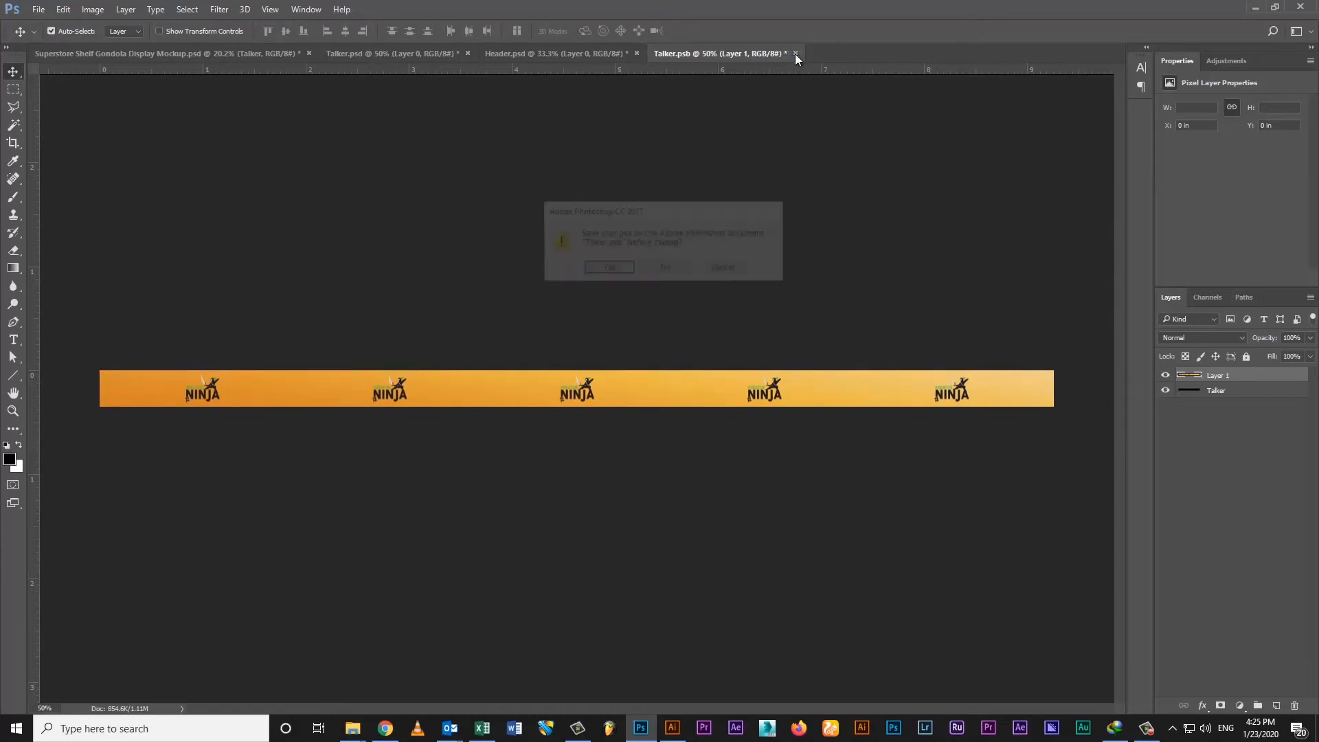
left_click(609, 269)
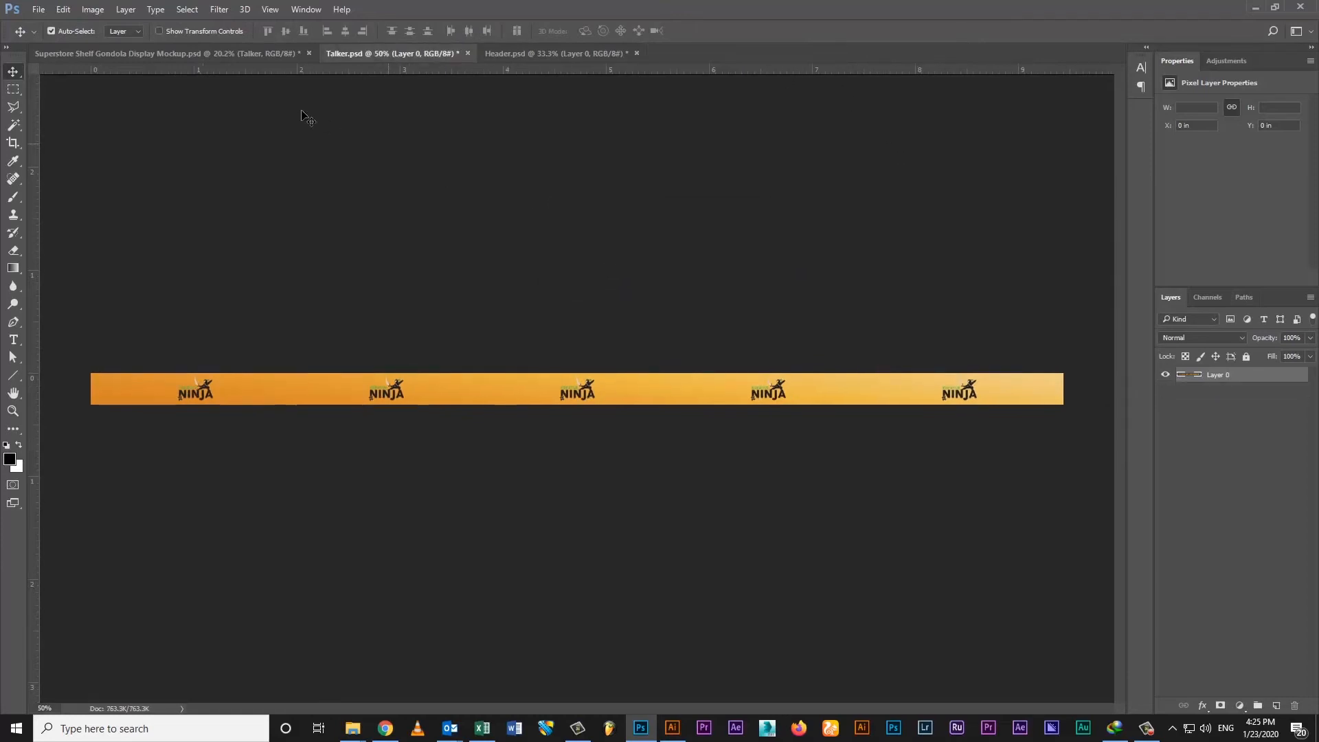
left_click(277, 55)
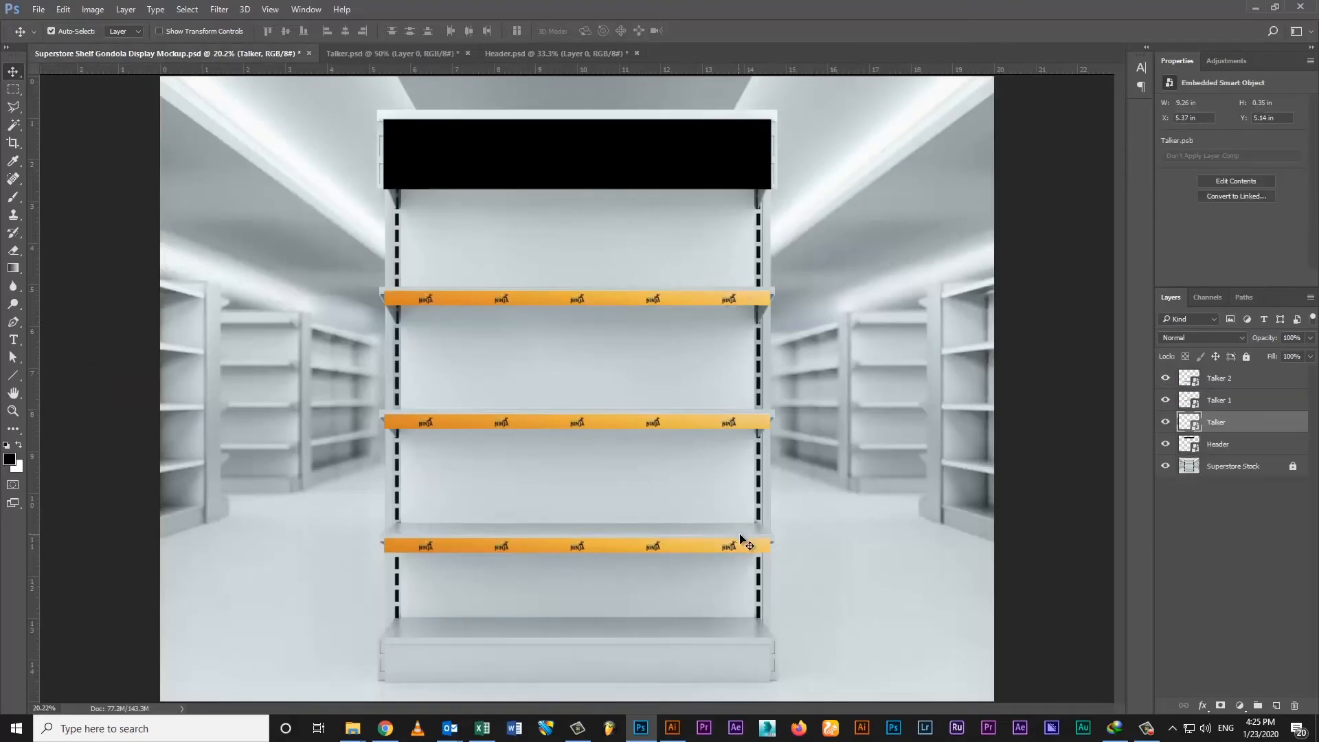
Step: Open the Header smart object's contents and copy the Layer 0 artwork from Header.psd into it
left_click(1235, 443)
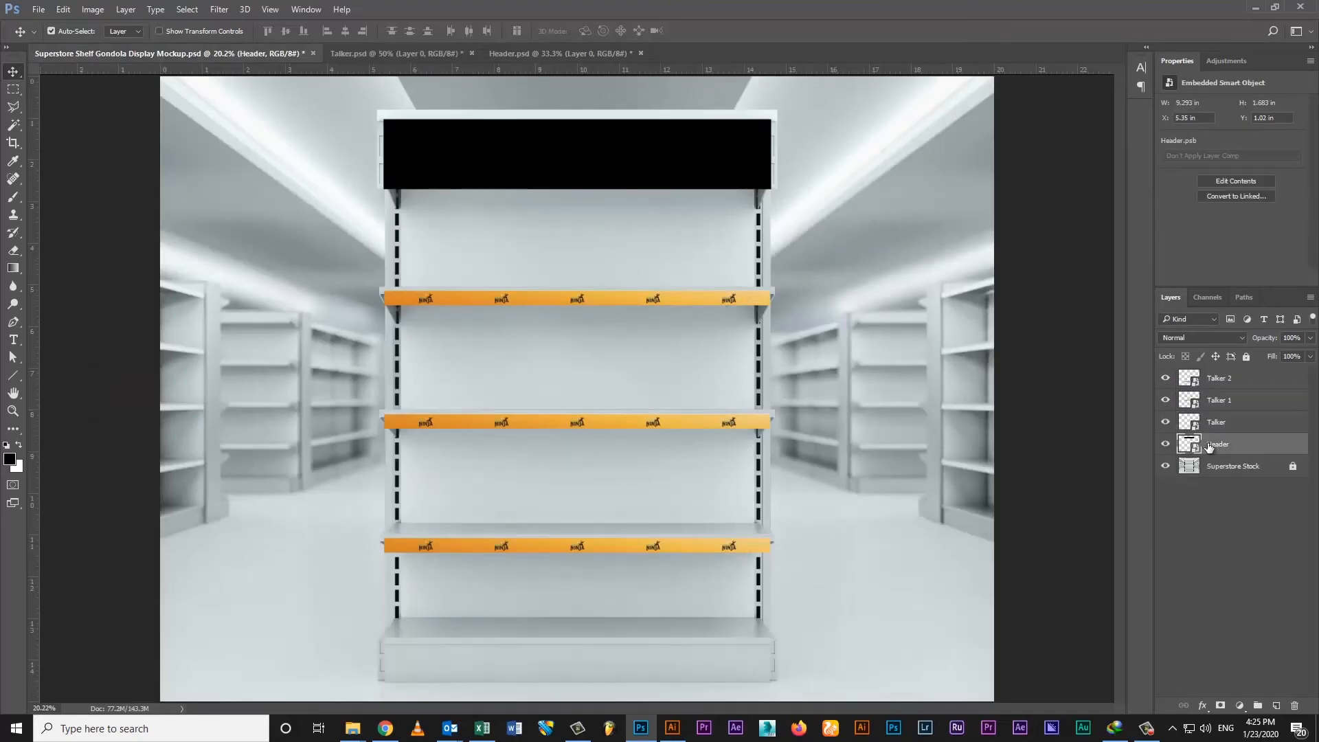
double_click(1184, 444)
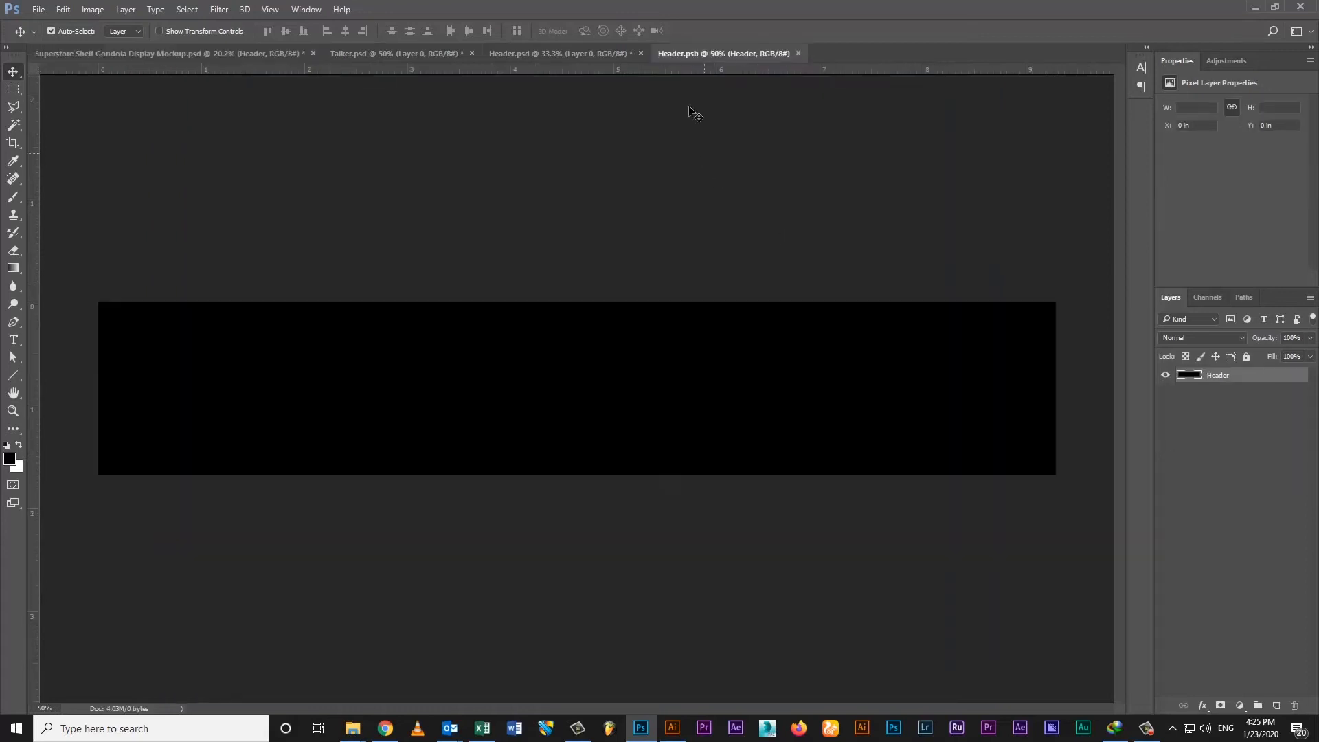
left_click(574, 53)
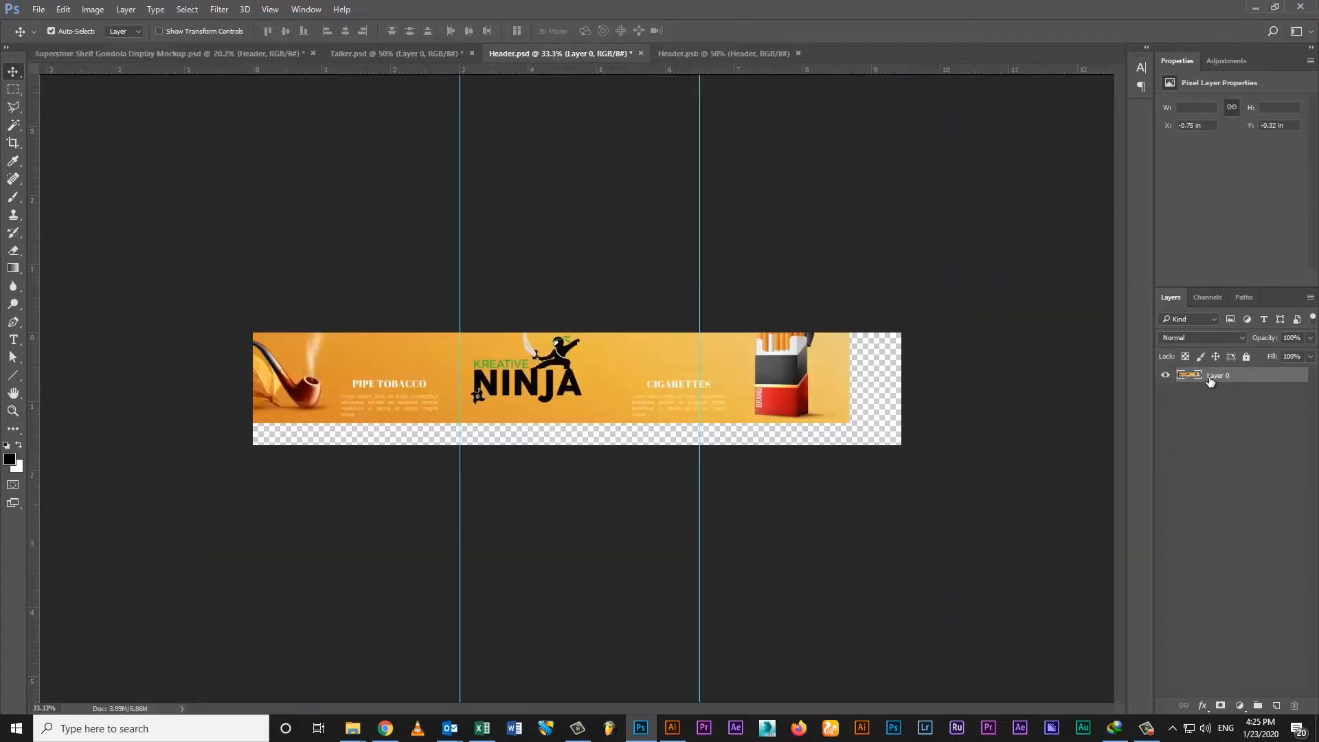
left_click_drag(783, 372, 875, 394)
Step: Free-transform the header artwork so it covers the whole black header rectangle exactly
key("ctrl+t")
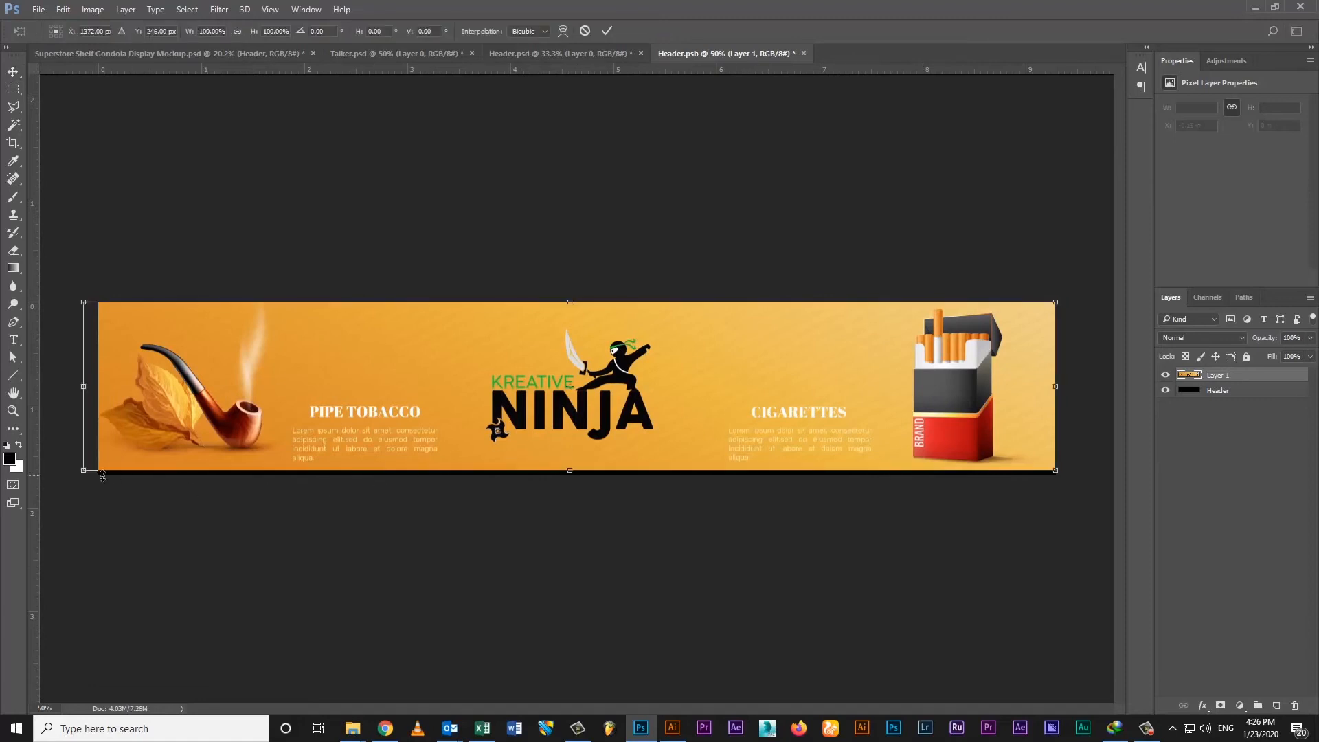
left_click_drag(103, 475, 99, 477)
key("Return")
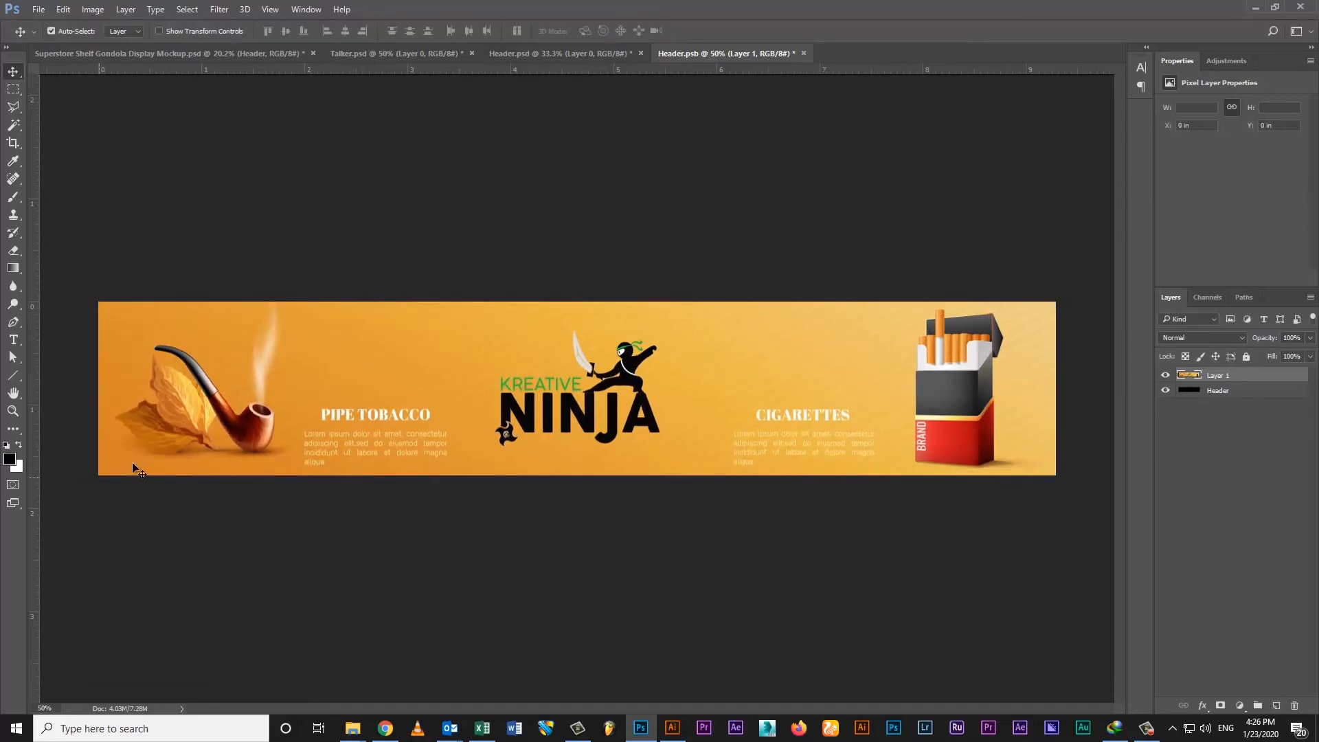
Step: Close Header.psb with its changes saved and return to the gondola mockup document
left_click(806, 53)
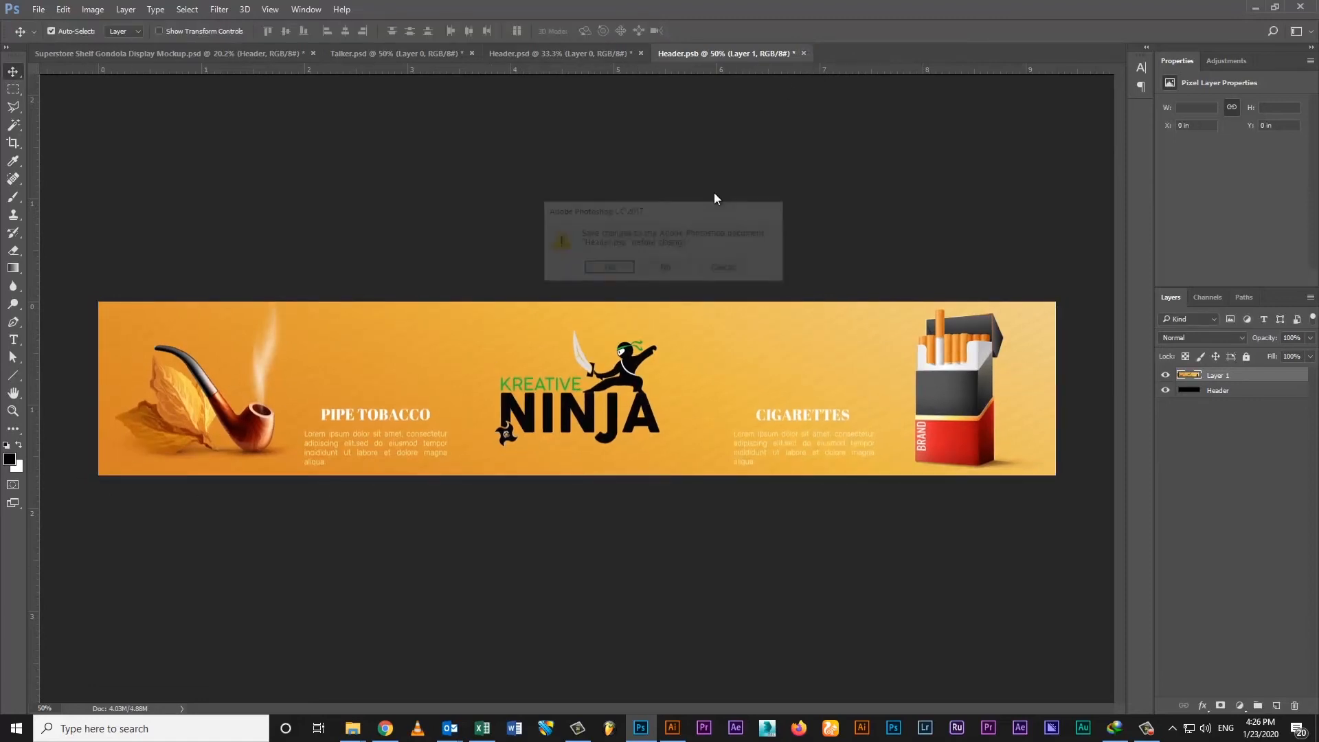
left_click(602, 268)
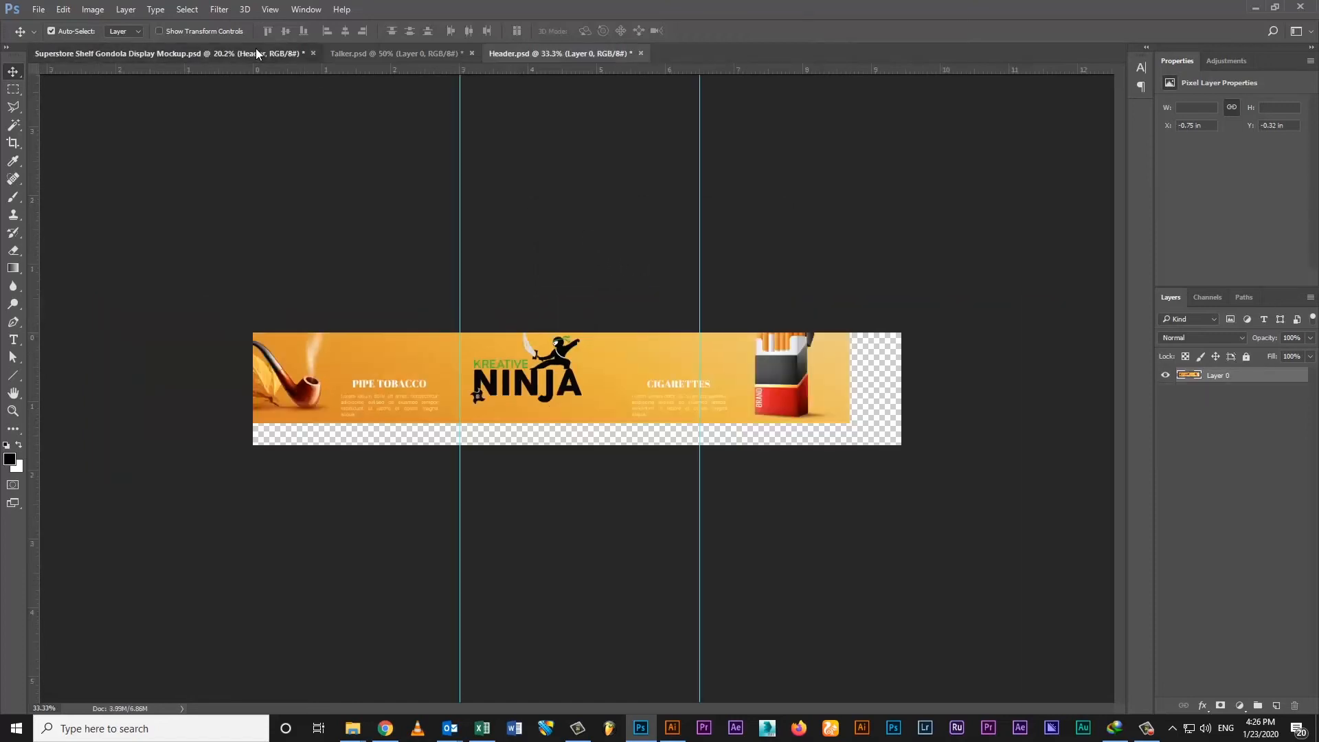
left_click(259, 54)
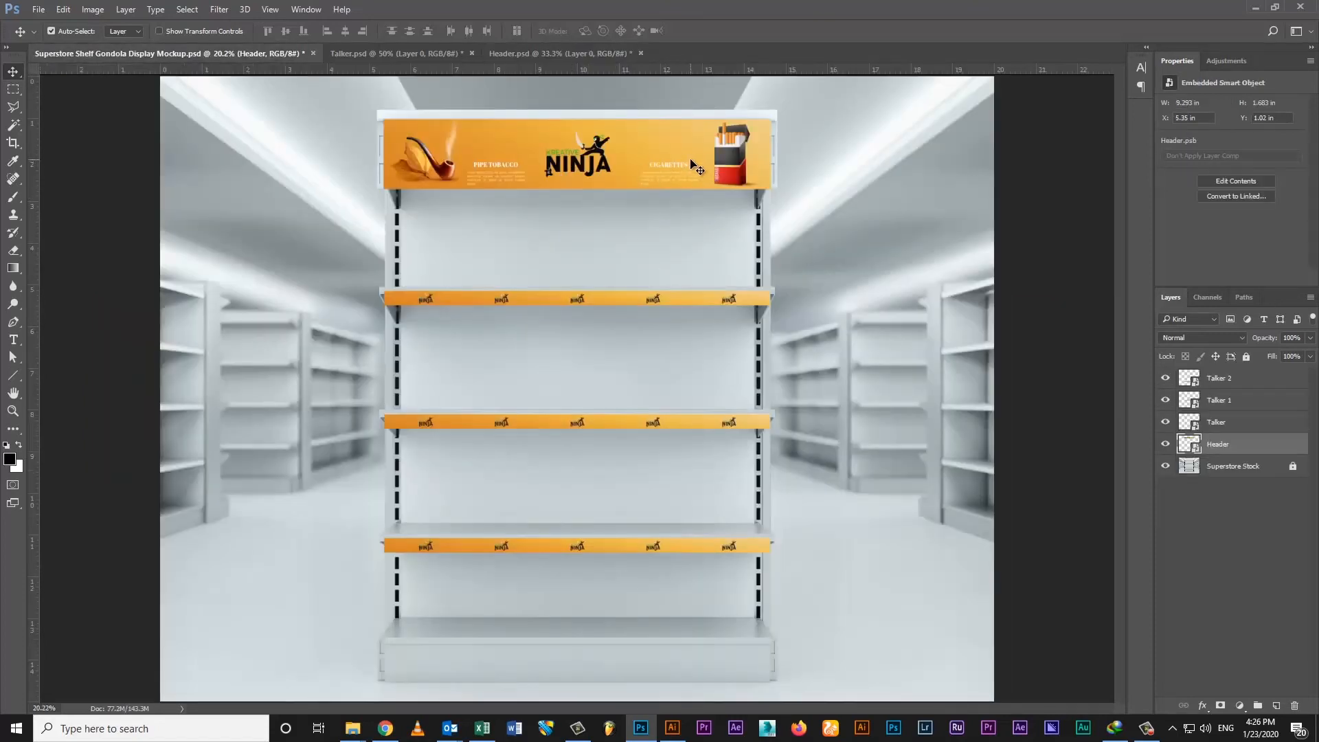
Step: Duplicate the Superstore Stock layer within the same document and name the duplicate Shades
left_click(1237, 469)
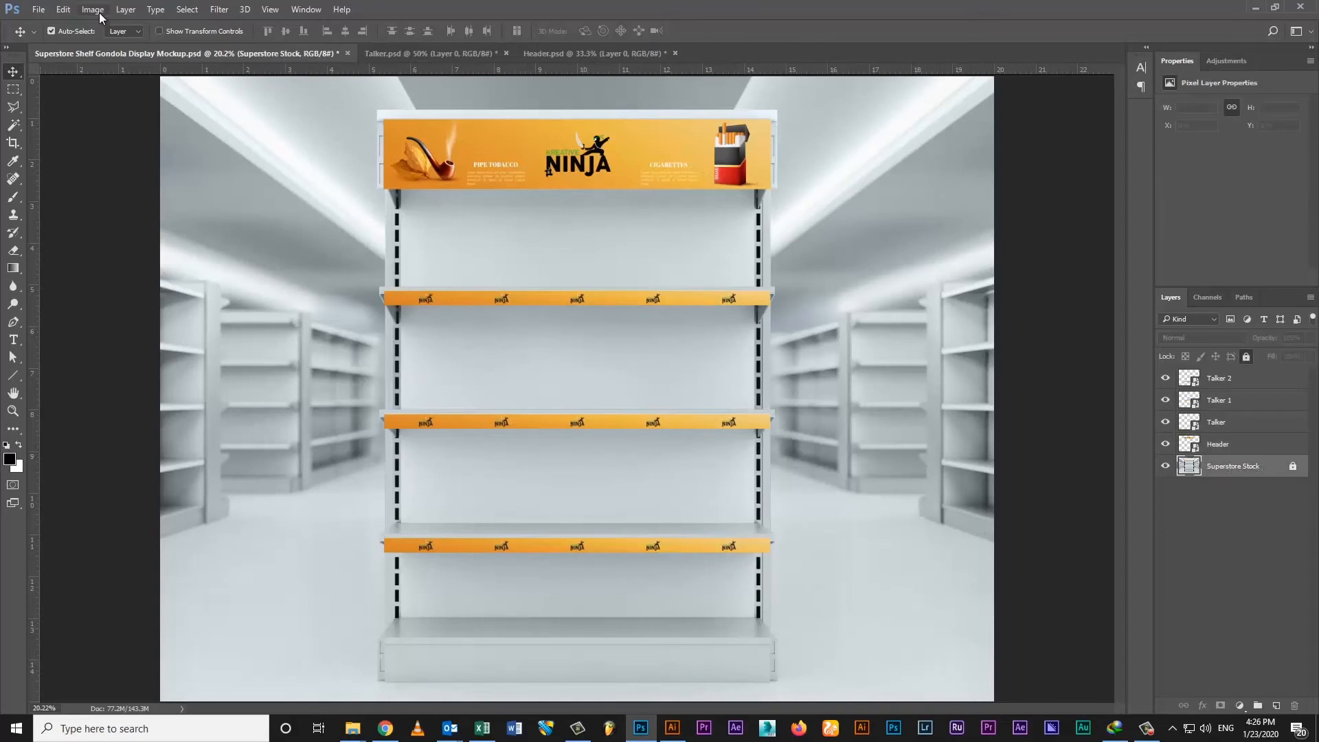
left_click(126, 9)
left_click(144, 39)
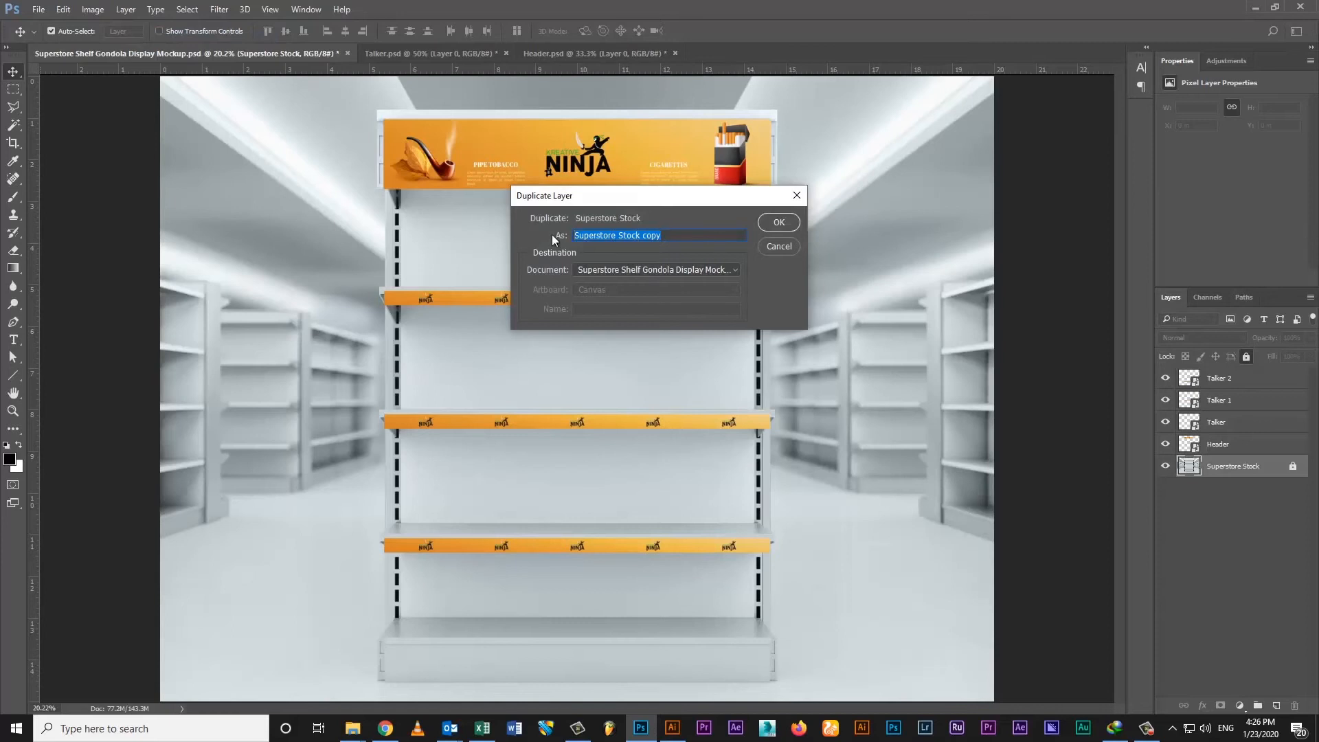
type("Shades")
key("Return")
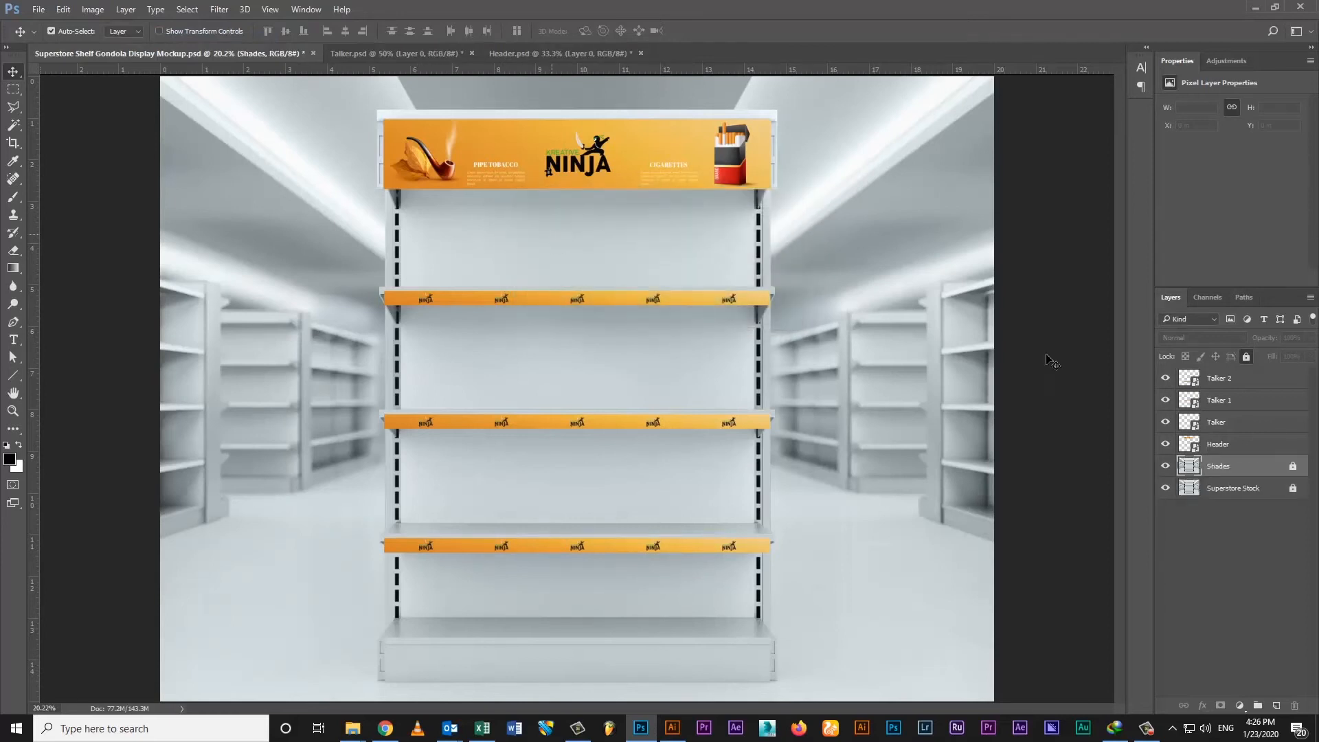
Step: Unlock the Shades layer, bring it to the front of the layer stack and set its blend mode to Multiply
left_click(1292, 466)
key("ctrl+shift+bracketright")
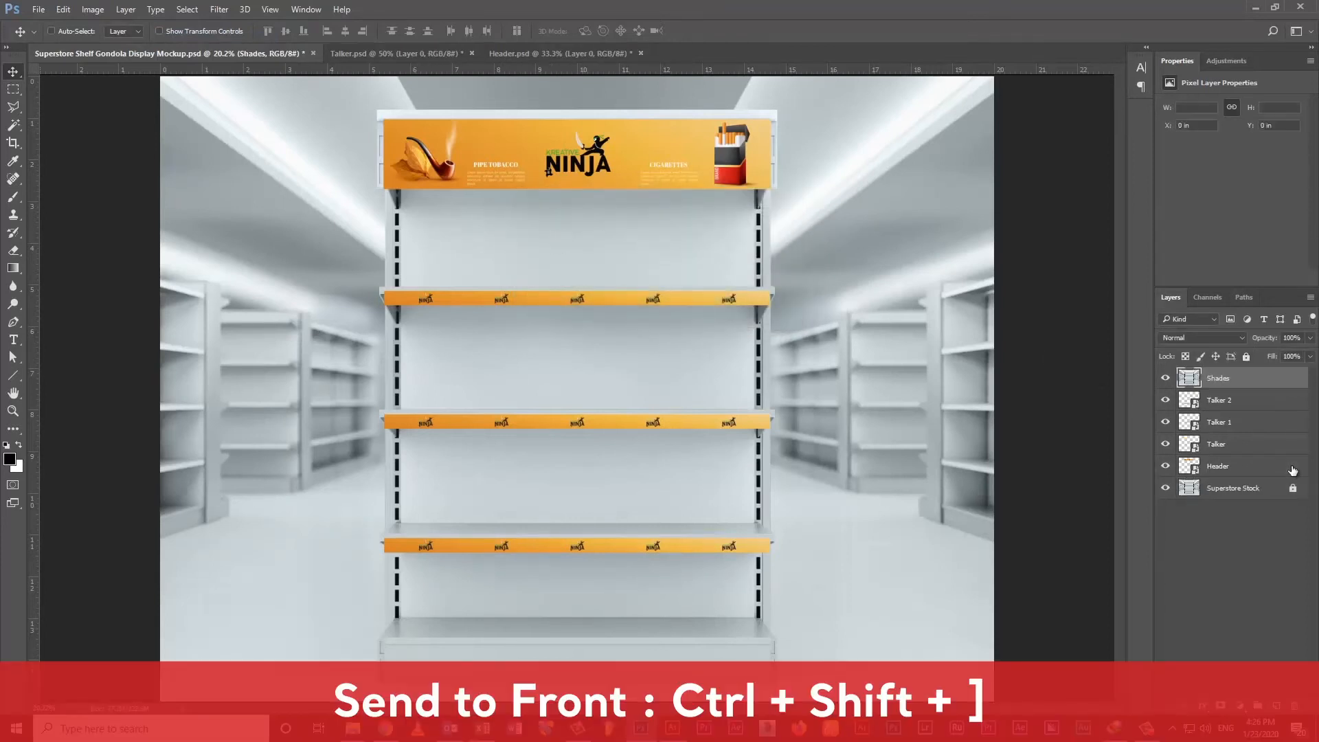
left_click(1189, 340)
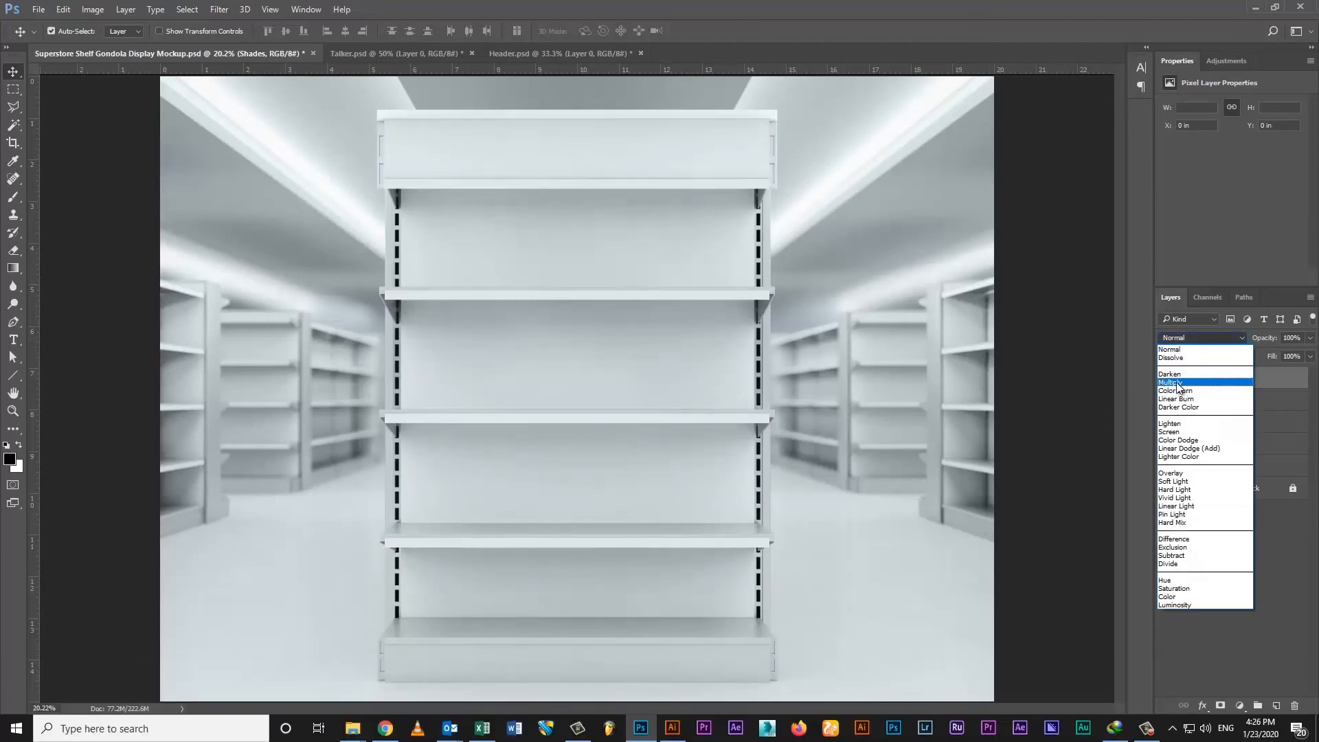
left_click(1178, 383)
Step: Select the Talker 2, Talker 1, Talker and Header layers together and group them
left_click(1233, 422)
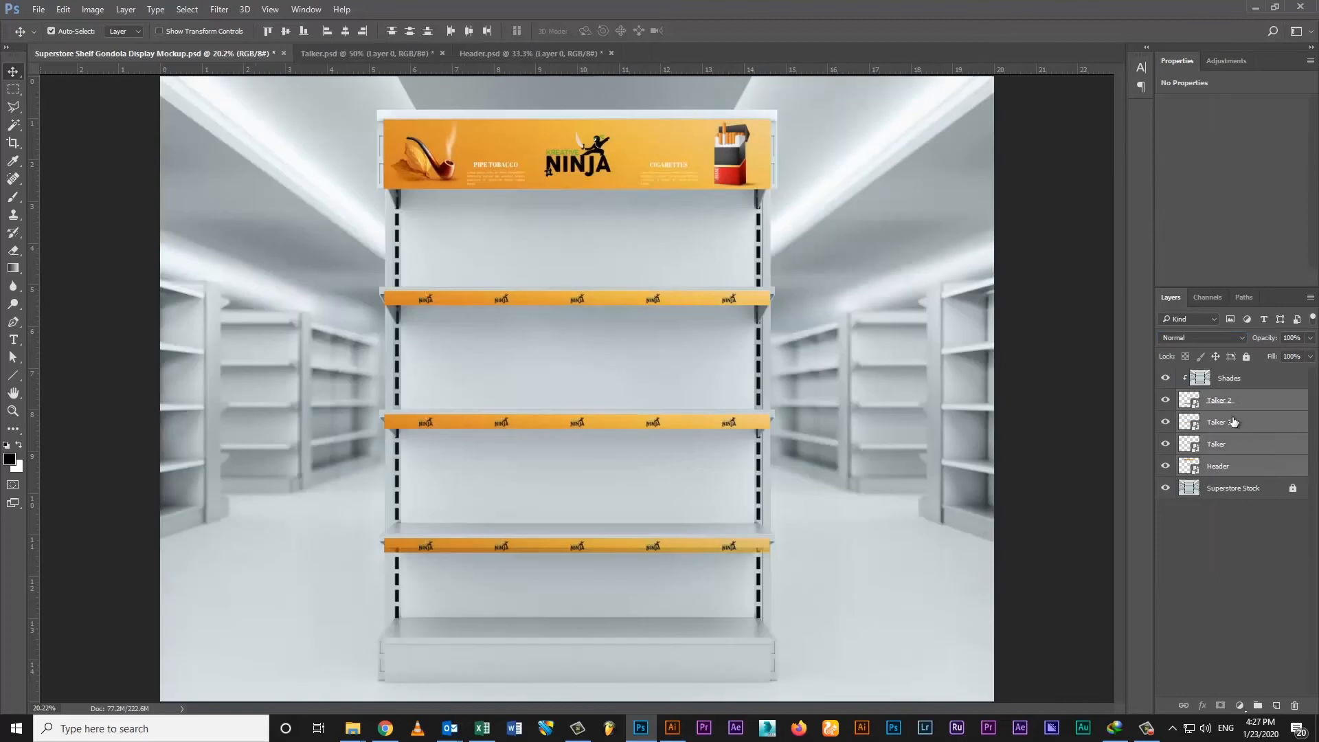
left_click(125, 10)
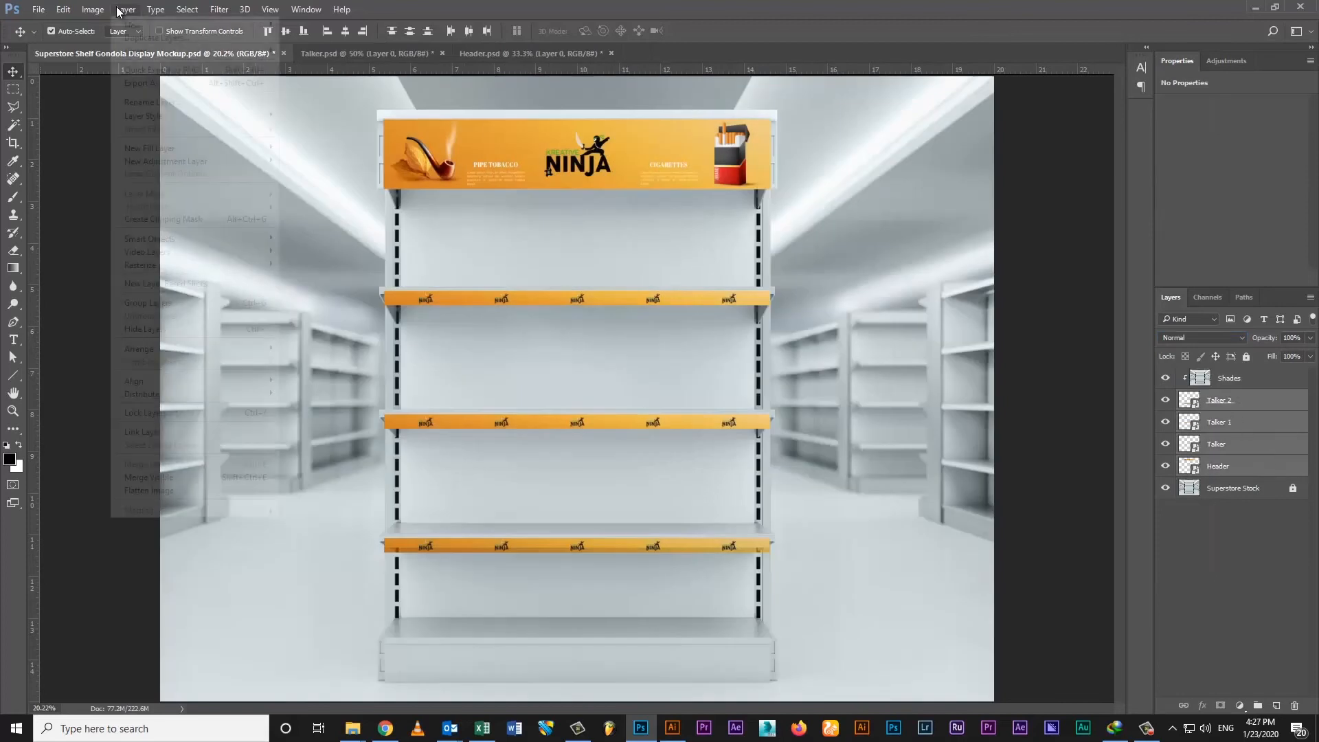
left_click(147, 302)
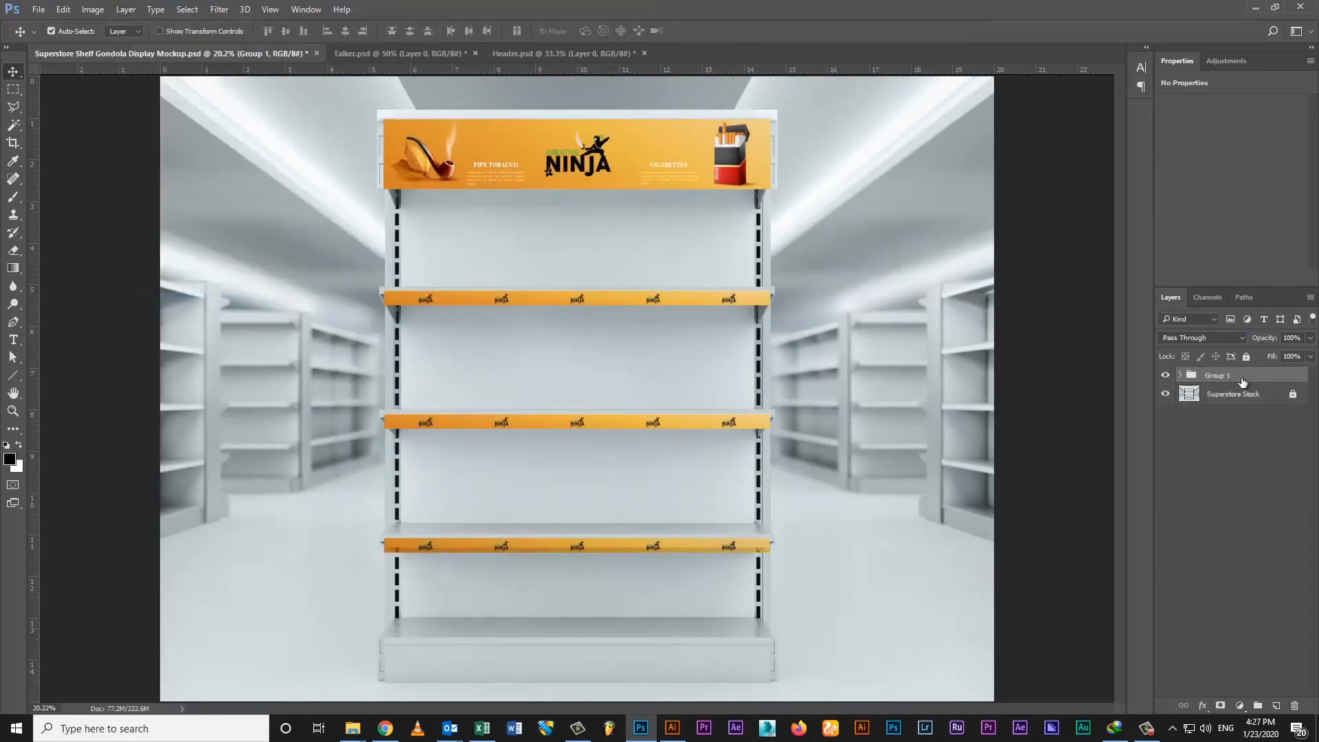
Step: Move the Shades layer out of Group 1 to directly above it, clip it to the group and collapse the group
left_click(1182, 382)
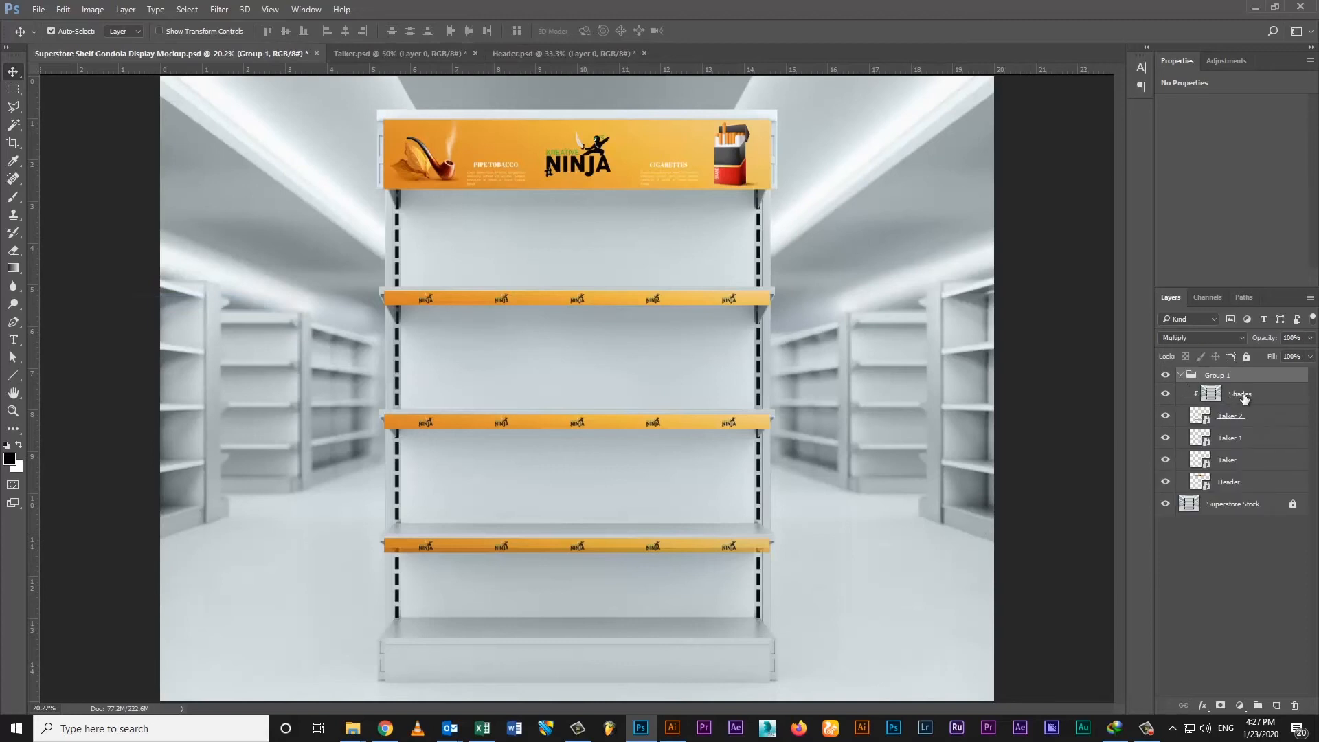
left_click_drag(1242, 394, 1240, 373)
left_click_drag(1240, 371, 1202, 397)
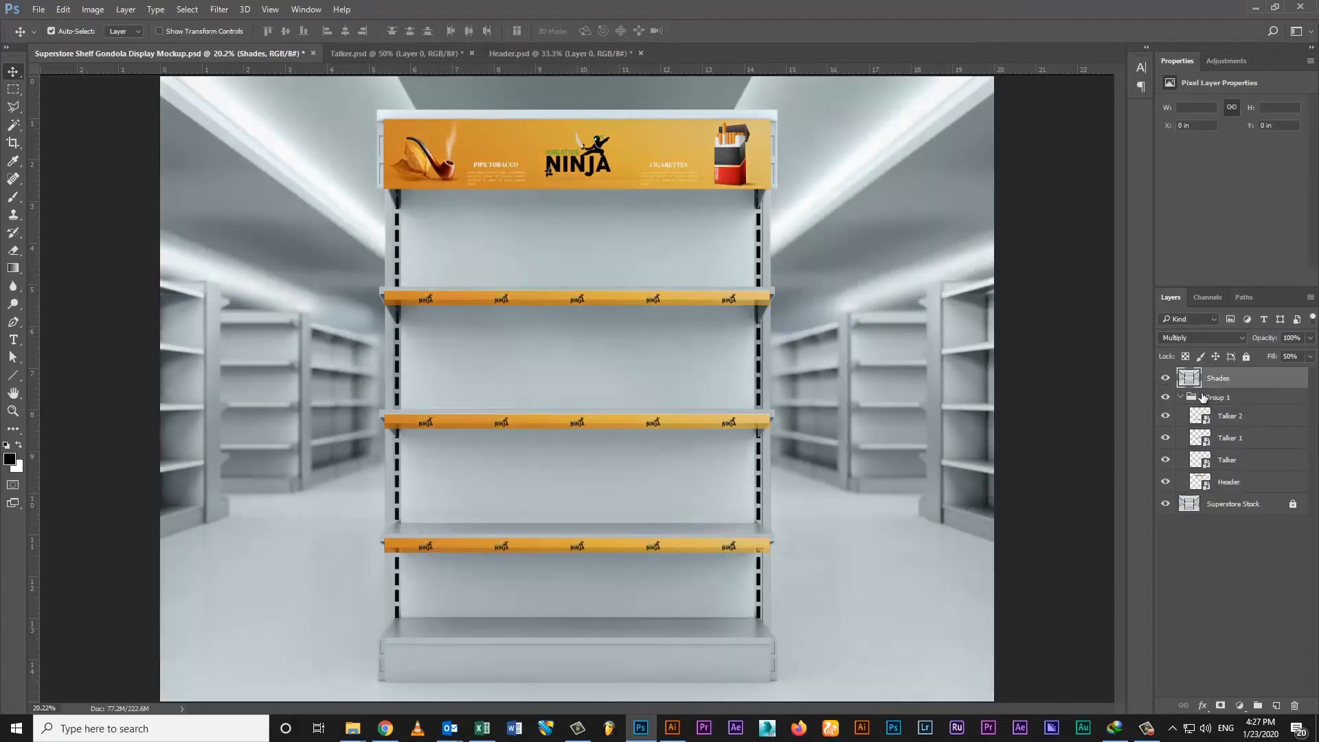
left_click(1184, 388, "alt")
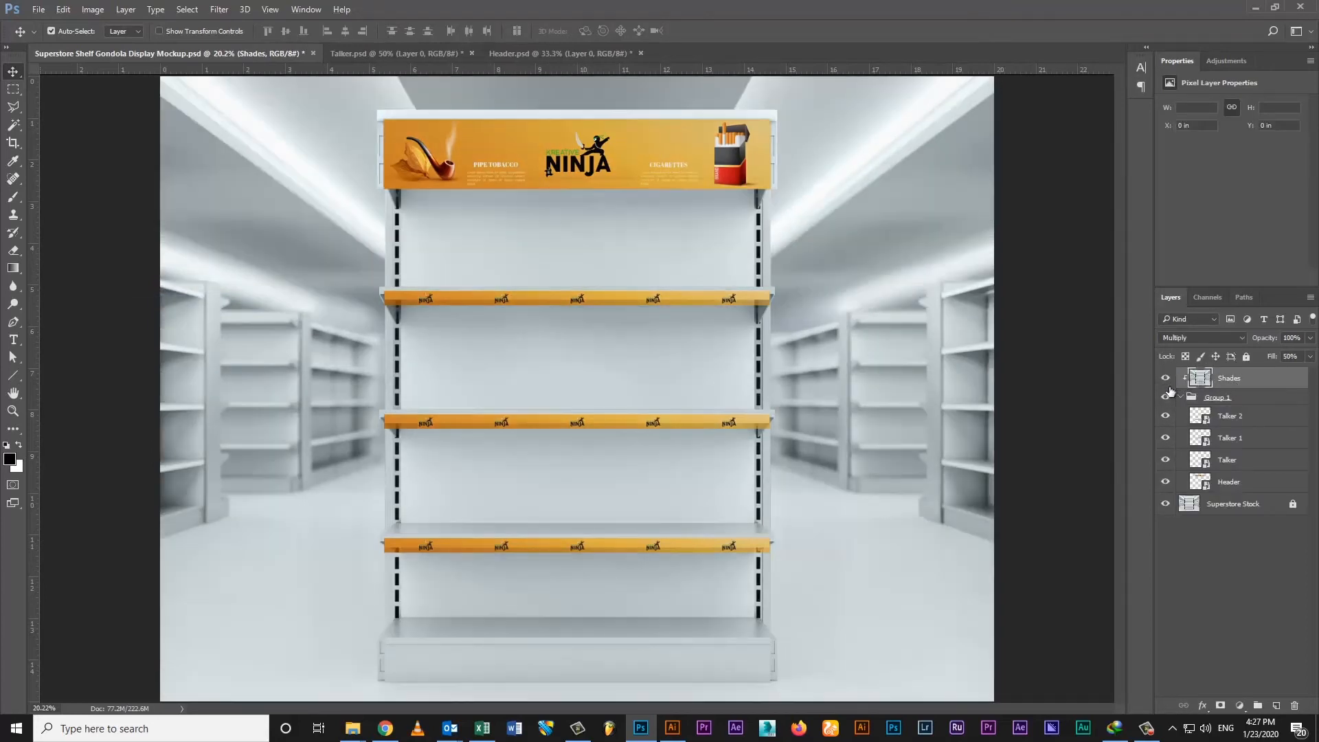
left_click(1181, 397)
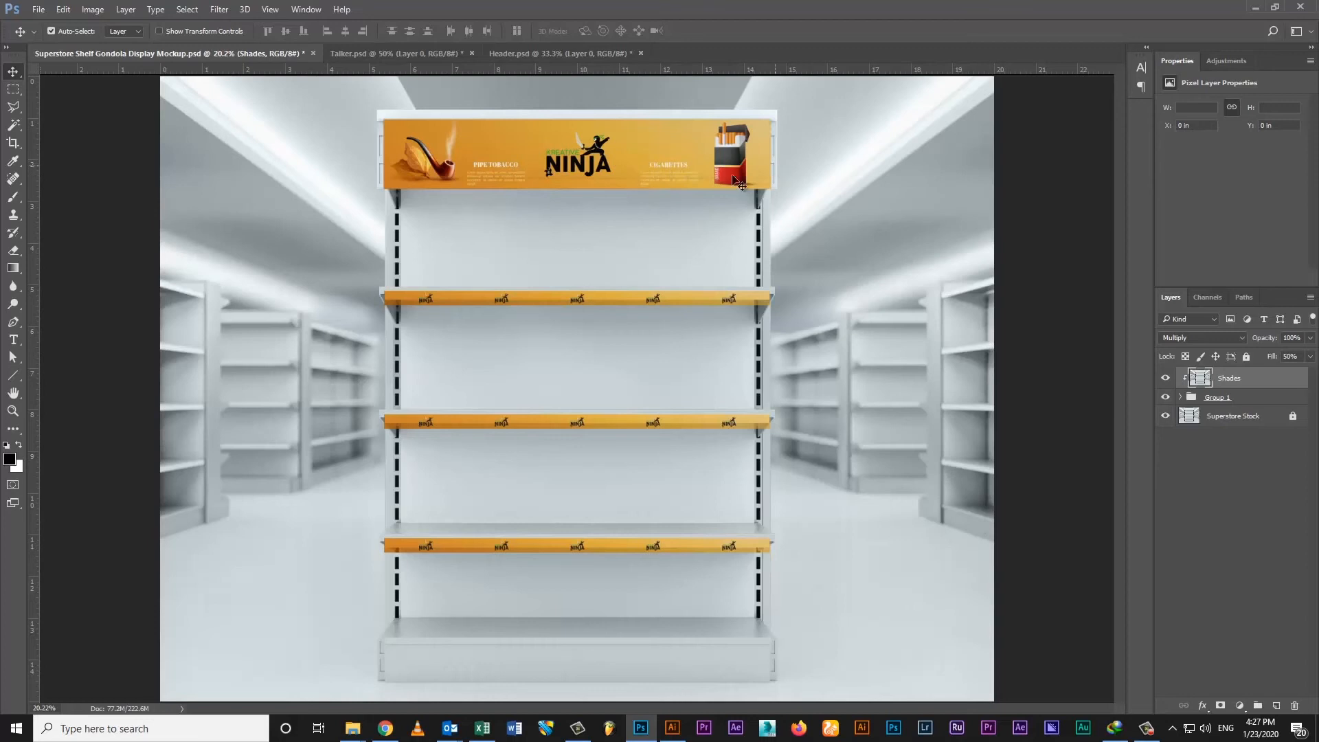
Step: Remove the horizontal seam line across the lower part of the header on the Shades layer with one straight Spot Healing Brush stroke
key("z")
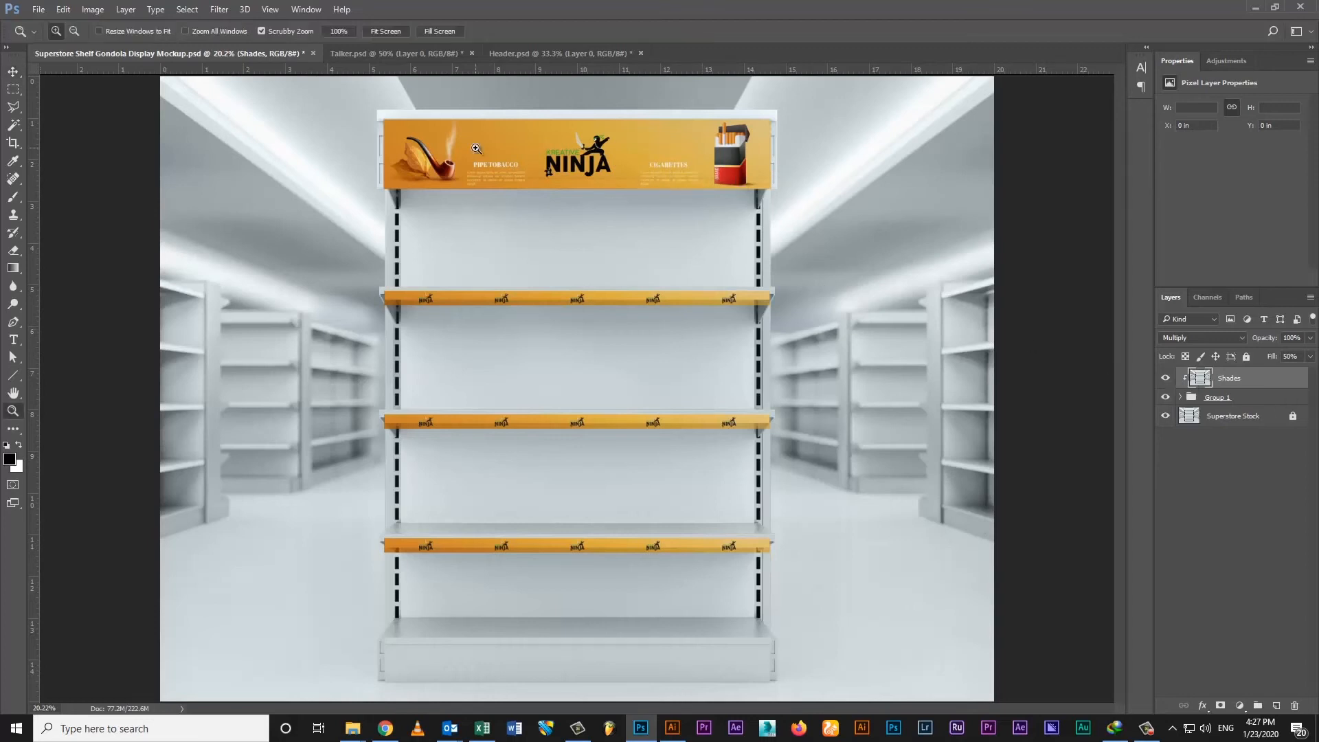
left_click_drag(496, 154, 550, 158)
key("v")
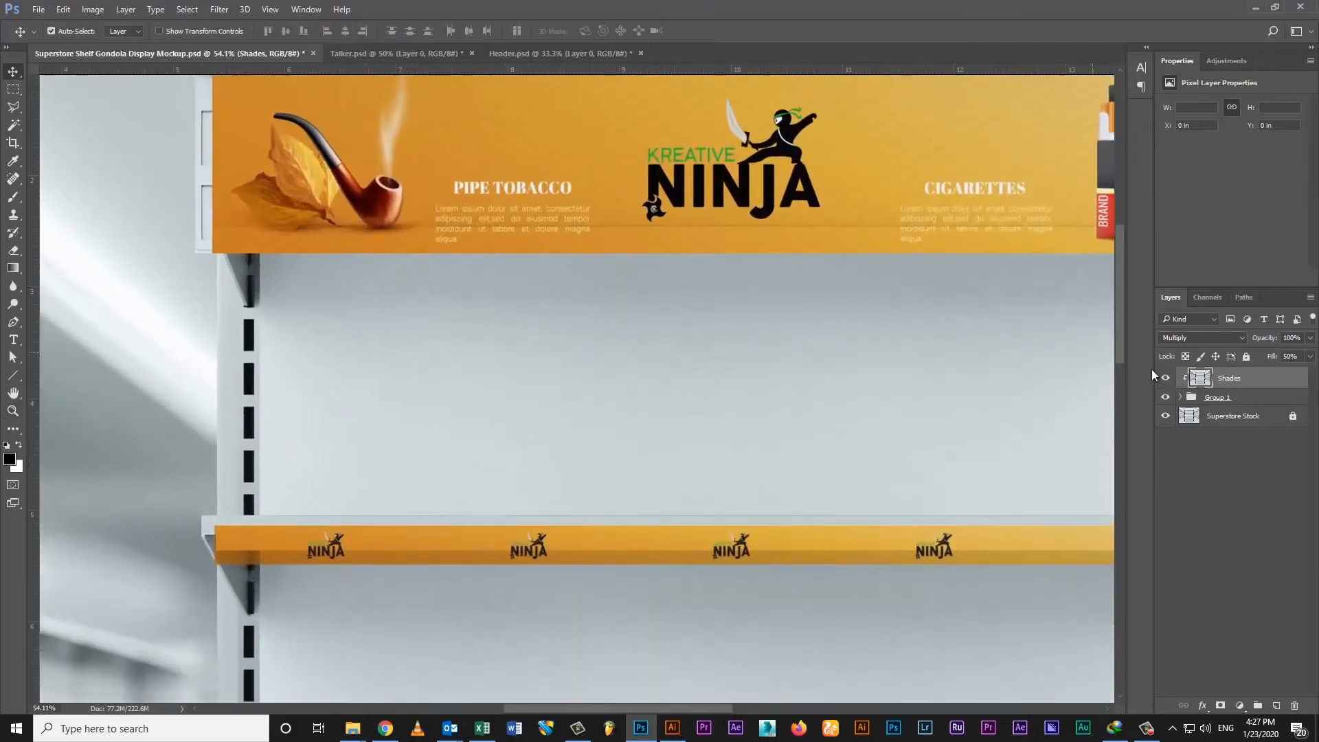
key("space")
left_click_drag(706, 192, 551, 266)
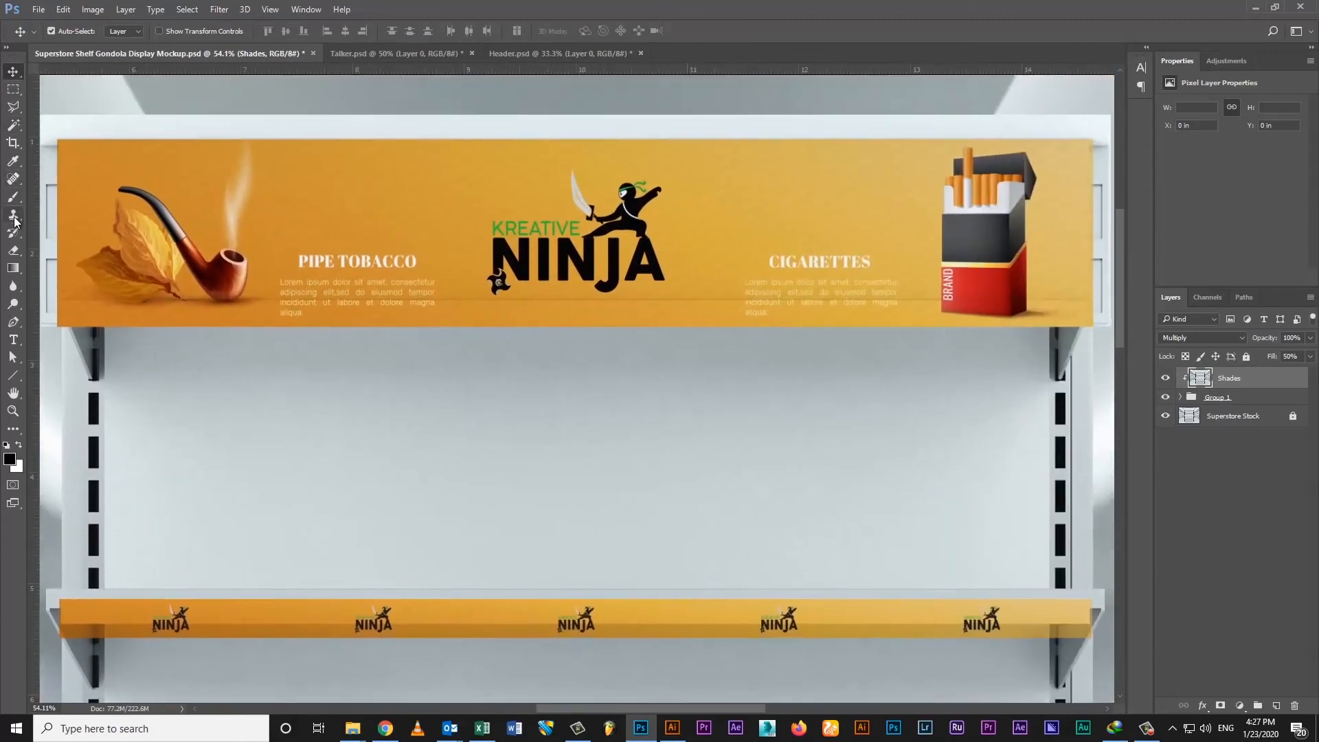
left_click(13, 179)
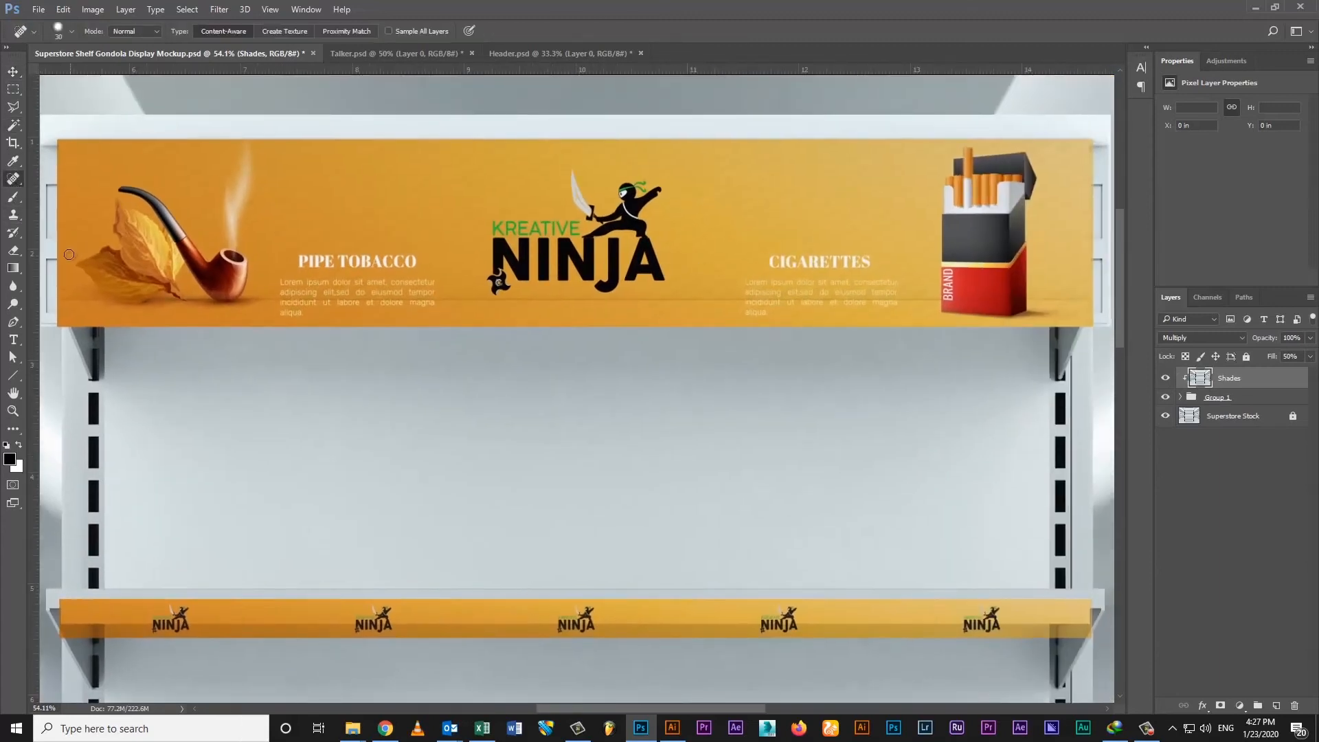
right_click(69, 301, "alt")
left_click(69, 300)
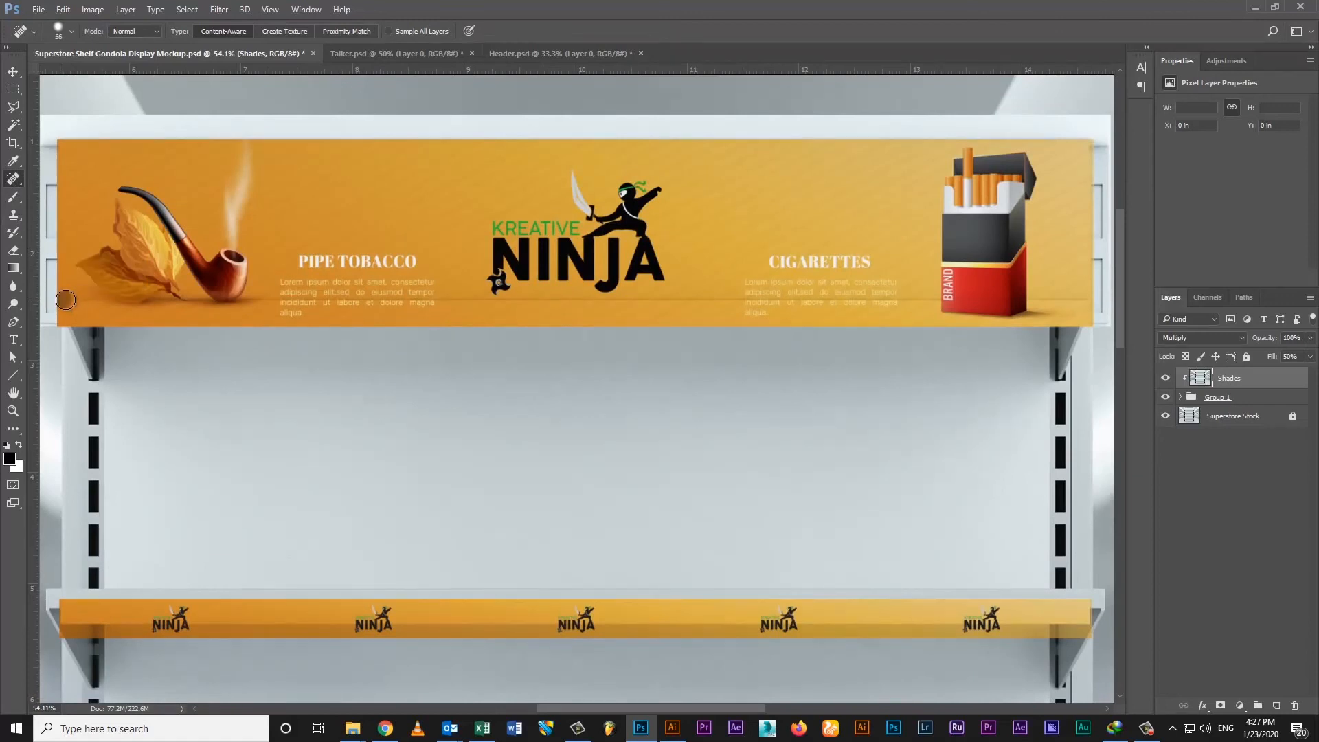
left_click(1090, 300, "shift")
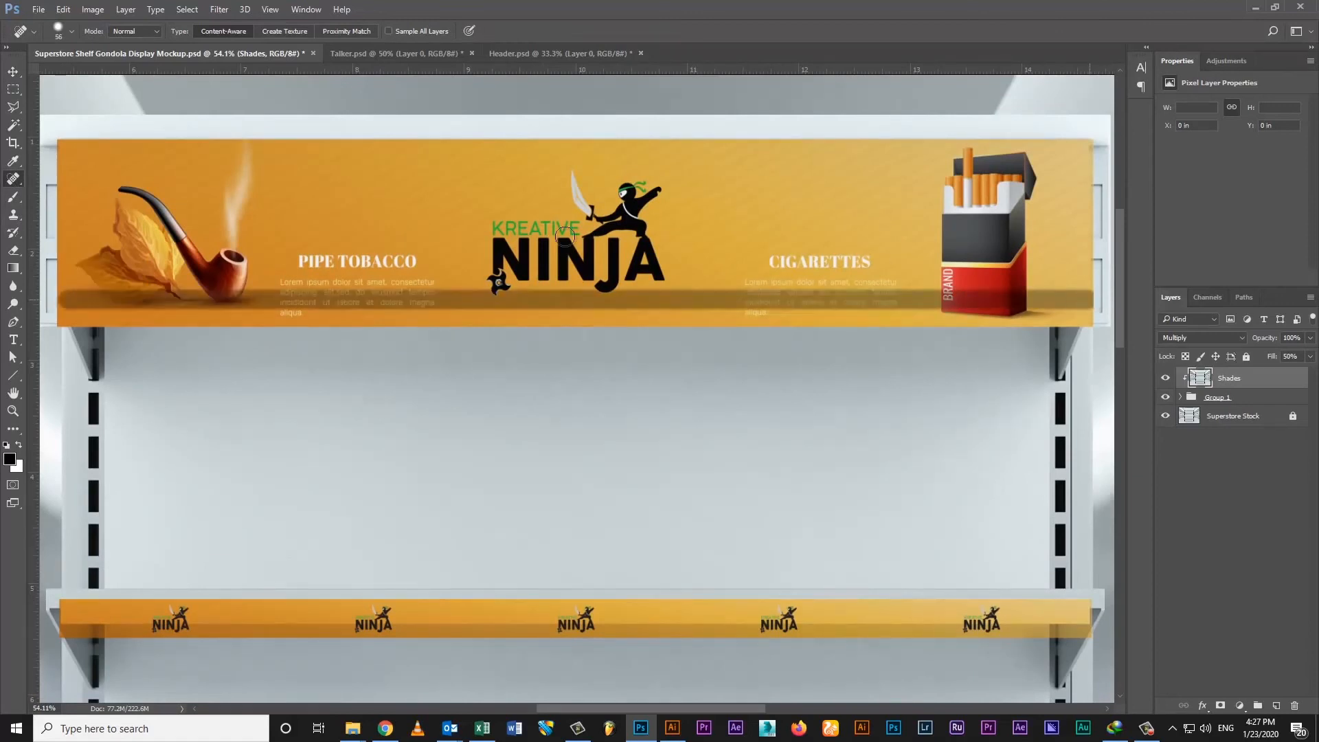
left_click(13, 72)
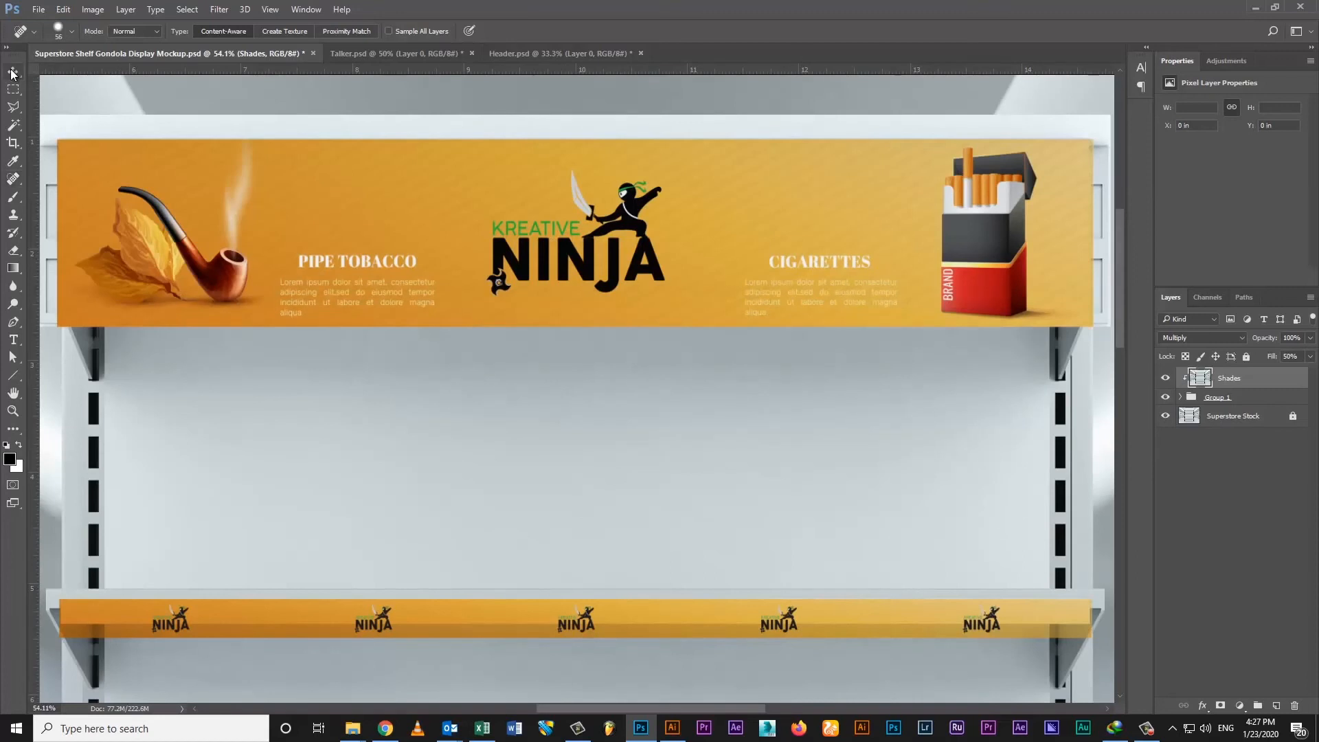
key("ctrl+0")
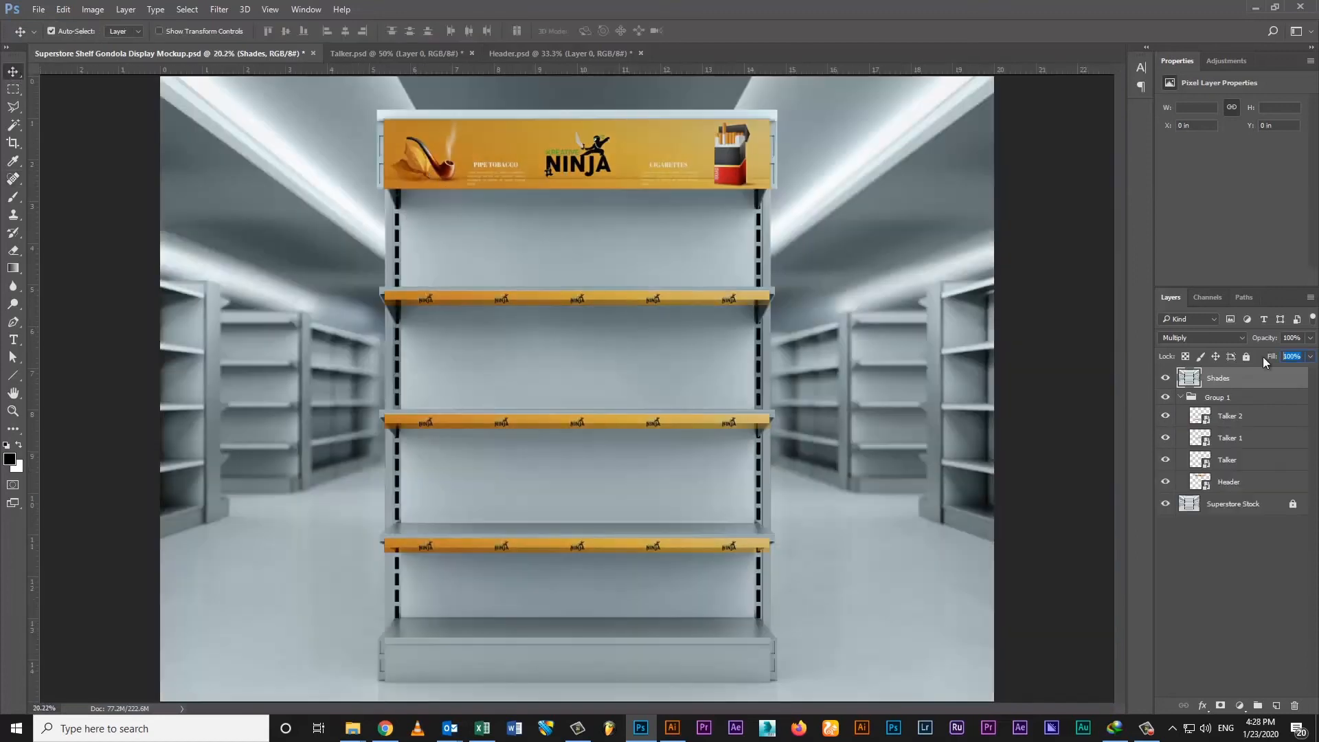
Step: Set the fill of the Shades layer to 25%
type("2")
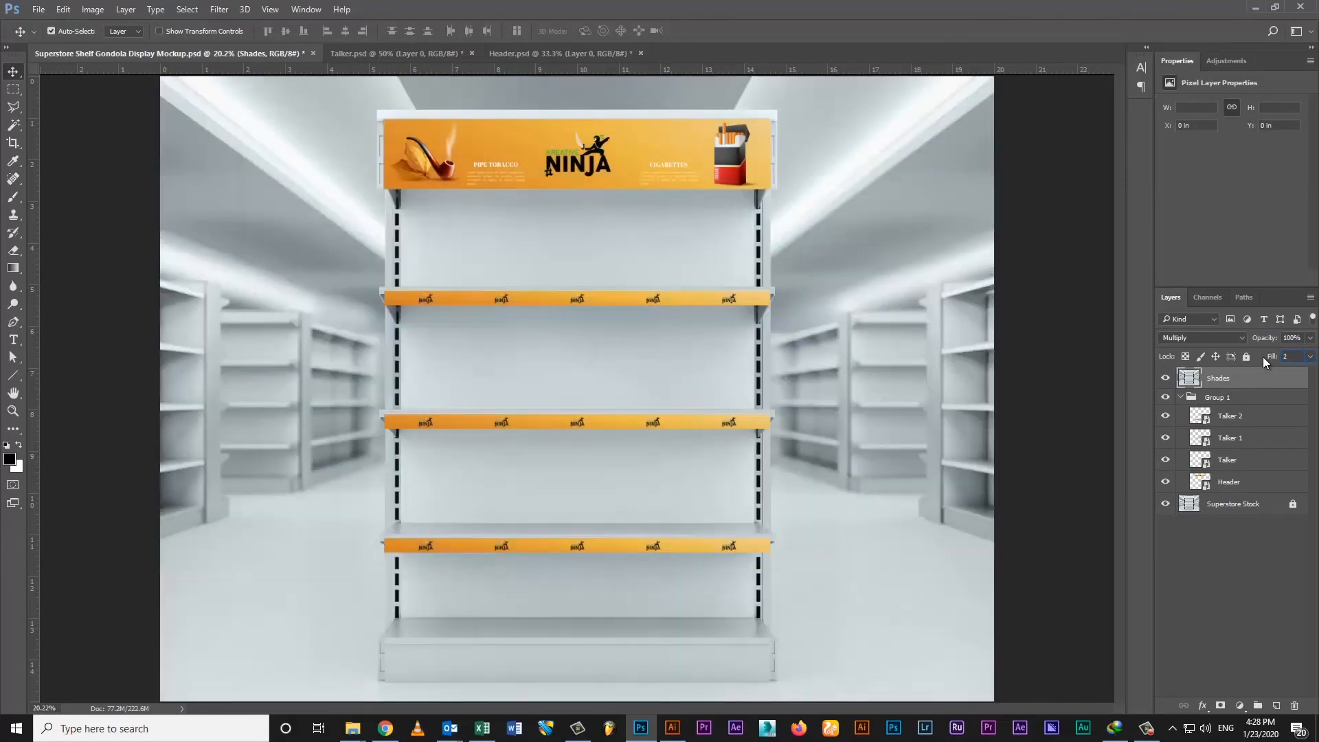
type("5")
key("Return")
left_click(1291, 357)
Step: Add a Curves adjustment layer above Shades, pull the white point slightly inward and the black point to input 20, and save the mockup
left_click(1230, 64)
left_click(1222, 96)
left_click_drag(1294, 250, 1287, 249)
left_click_drag(1190, 249, 1199, 252)
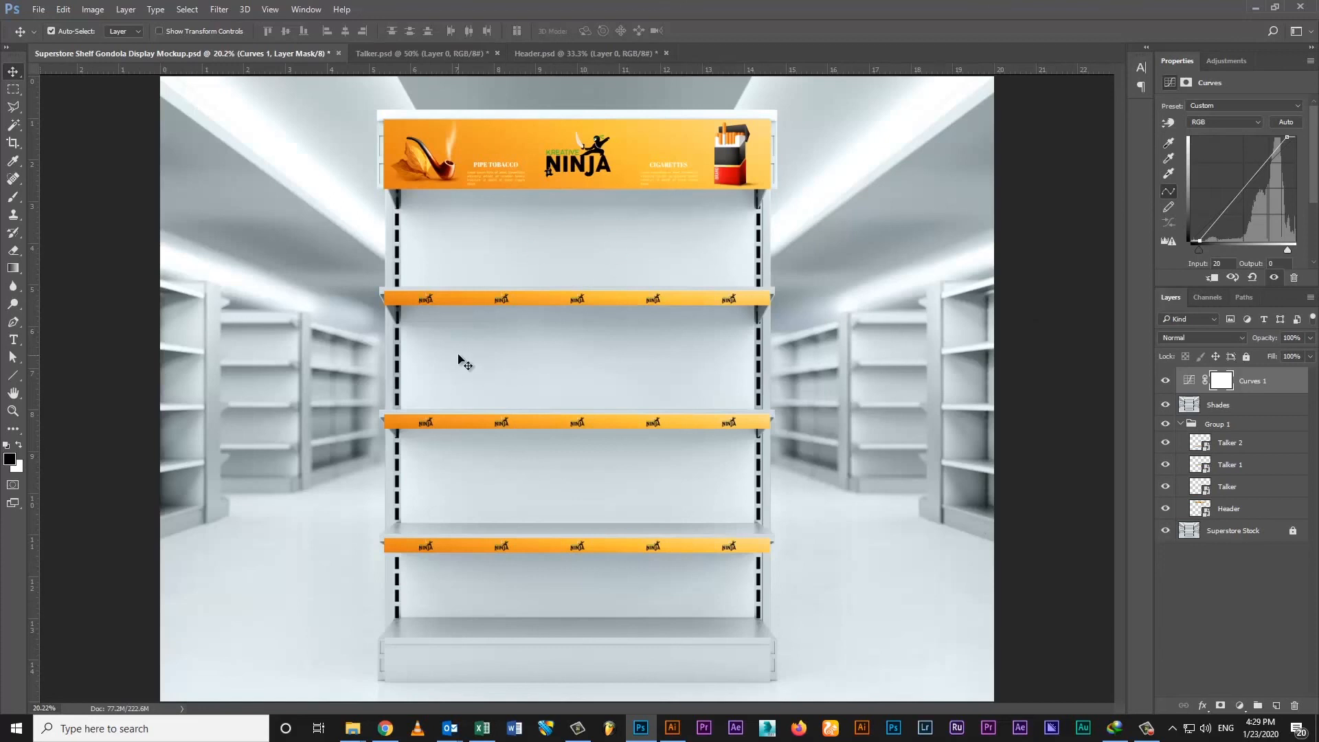
key("ctrl+s")
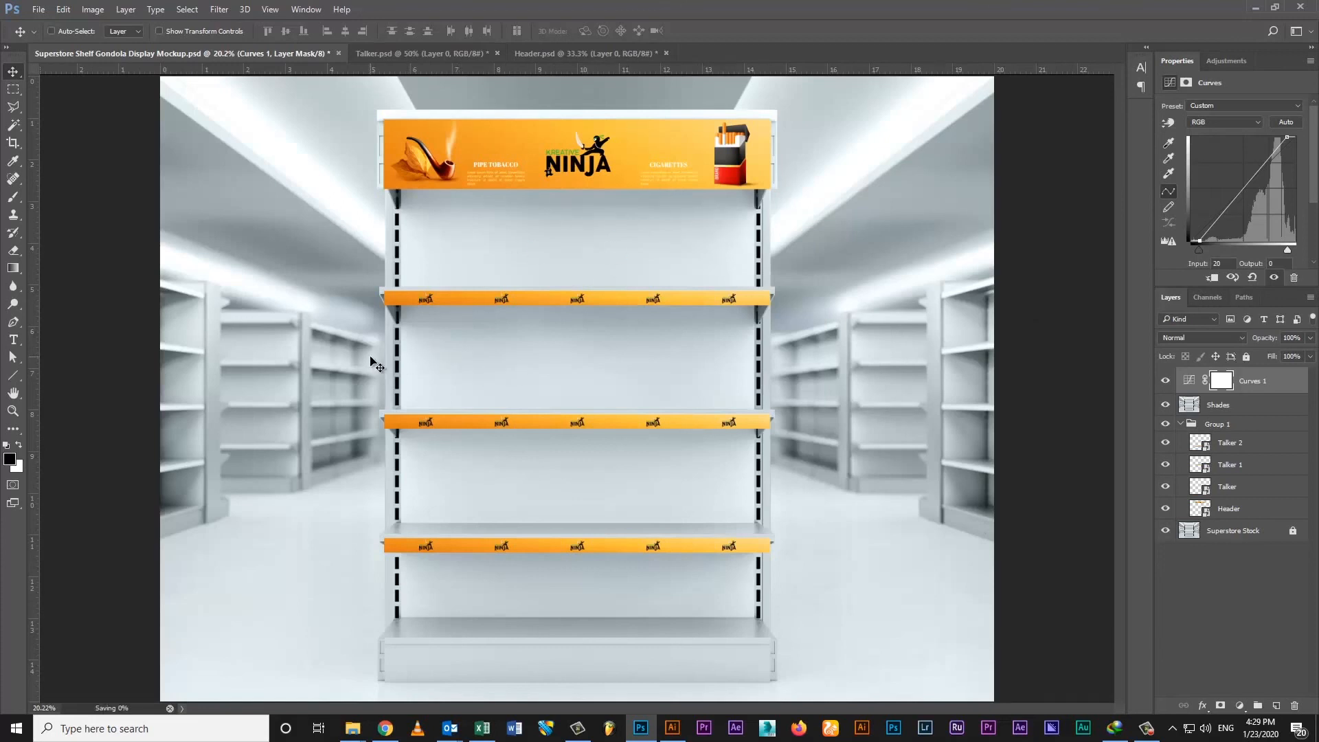